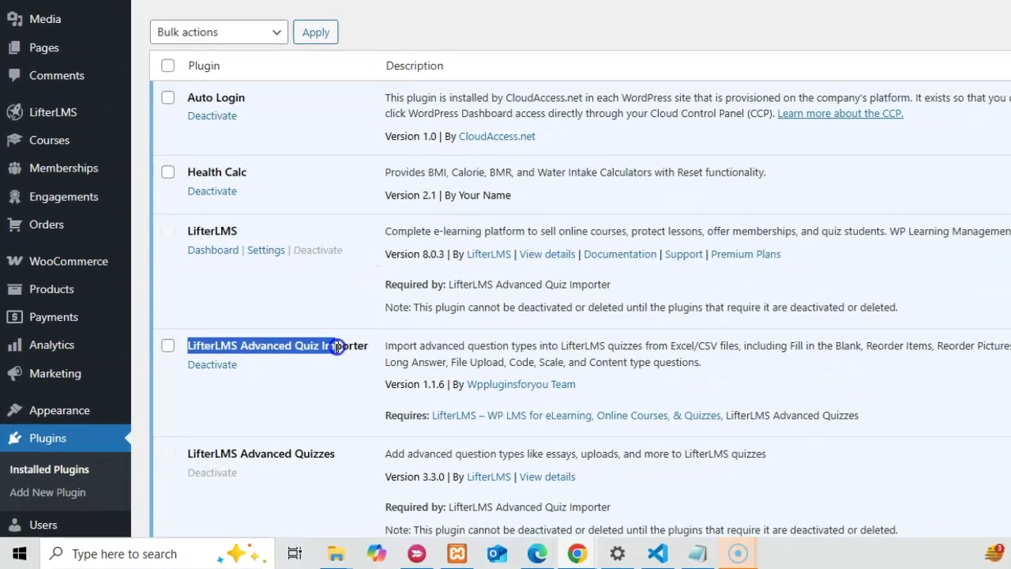
# - Examine the LifterLMS Advanced Quiz Importer plugin's description and the entries for its required plugins, LifterLMS and LifterLMS Advanced Quizzes
pyautogui.click(307, 383)
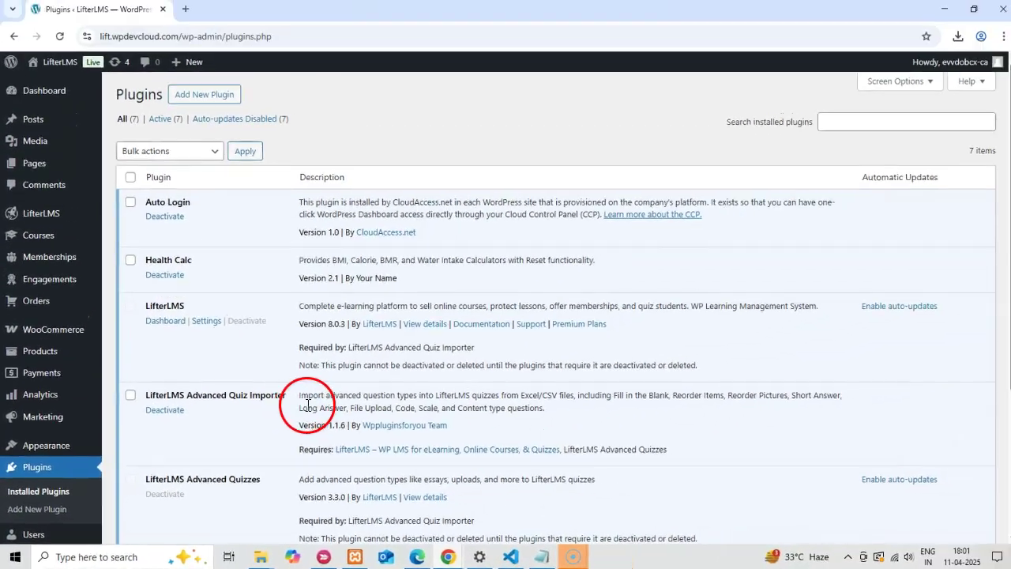
pyautogui.scroll(-3, 304, 363)
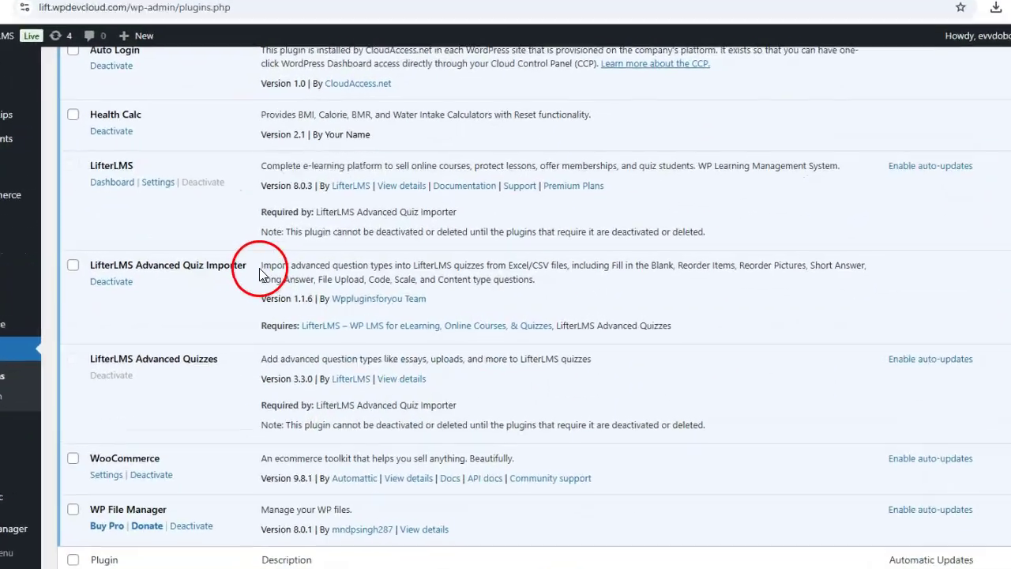
pyautogui.moveTo(297, 269); pyautogui.dragTo(589, 271)
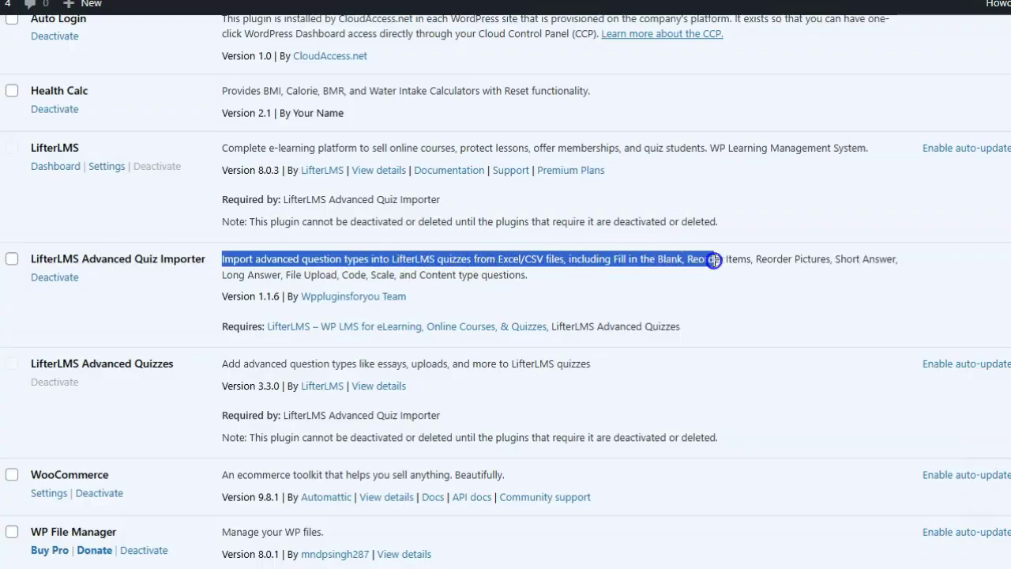
pyautogui.moveTo(861, 260); pyautogui.dragTo(907, 278)
pyautogui.click(521, 307)
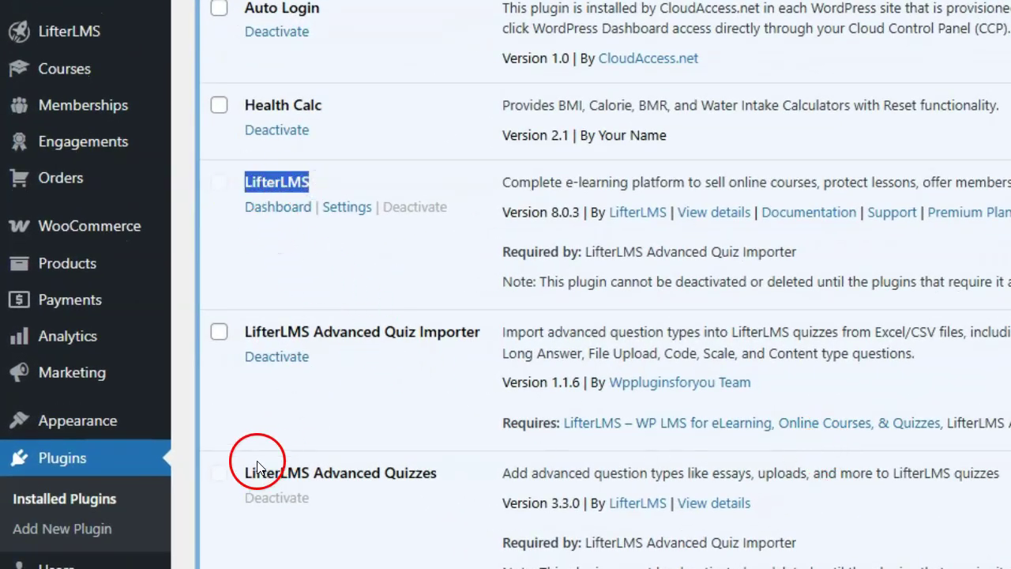
pyautogui.moveTo(246, 473); pyautogui.dragTo(447, 474)
pyautogui.click(448, 475)
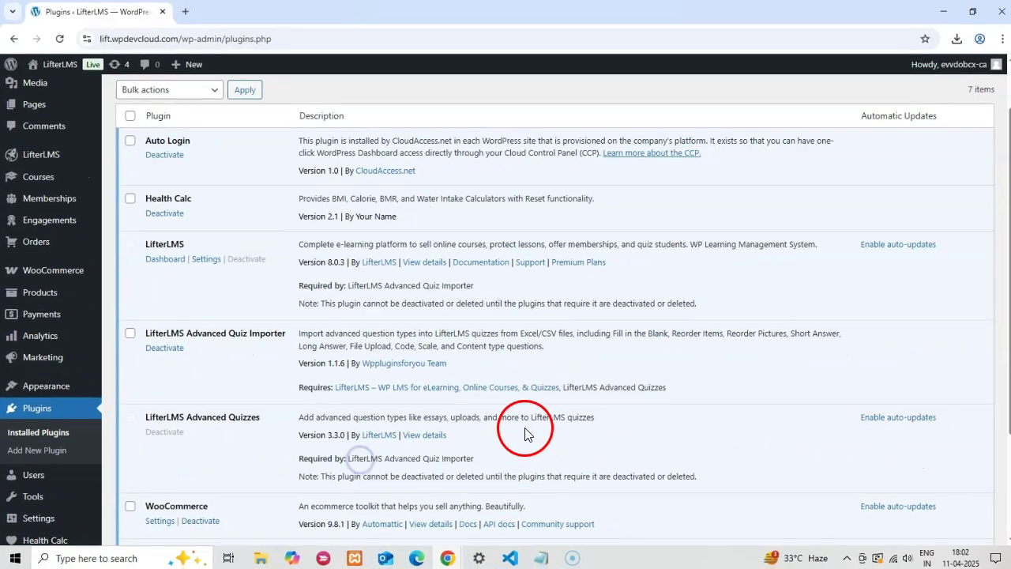
pyautogui.moveTo(247, 331); pyautogui.dragTo(286, 334)
pyautogui.click(288, 344)
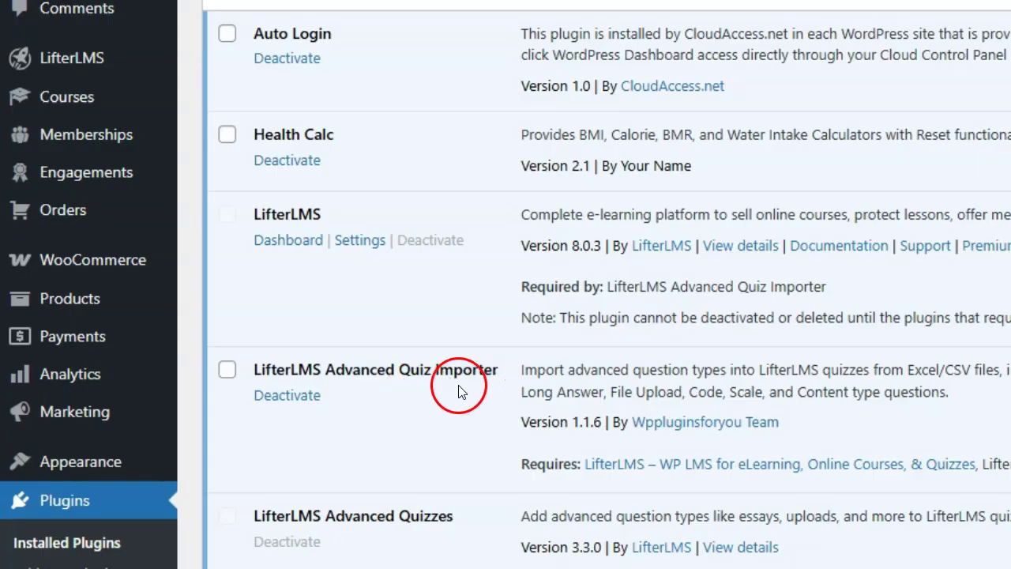
# - Open the LifterLMS Advanced Quiz Importer page
pyautogui.moveTo(85, 74)
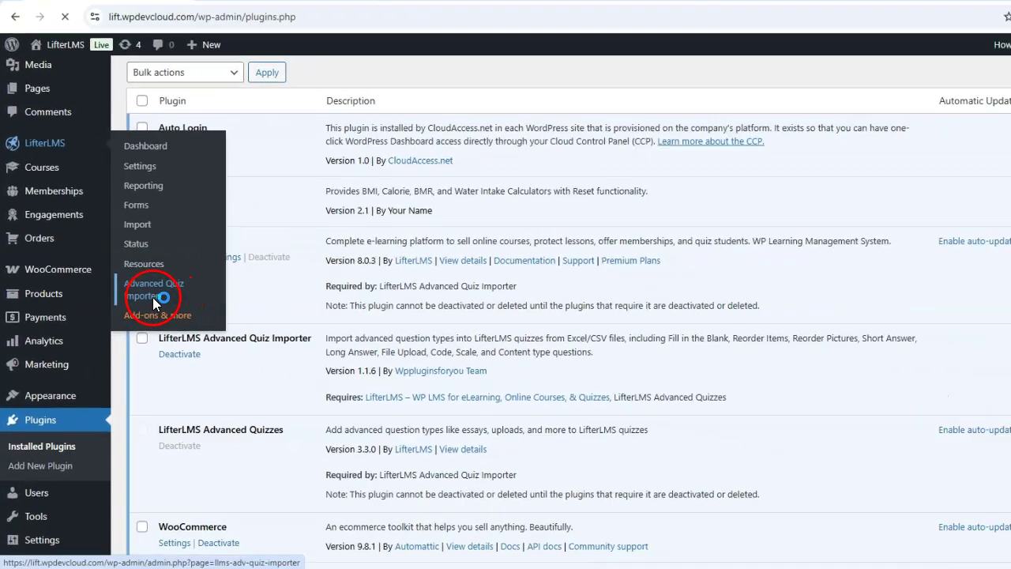
pyautogui.click(245, 308)
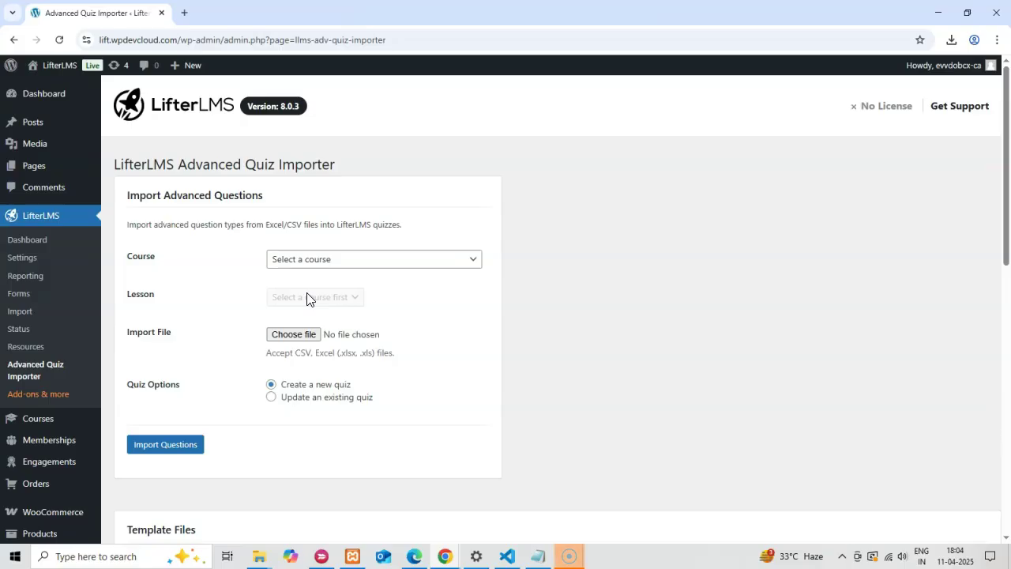
pyautogui.moveTo(120, 164); pyautogui.dragTo(329, 166)
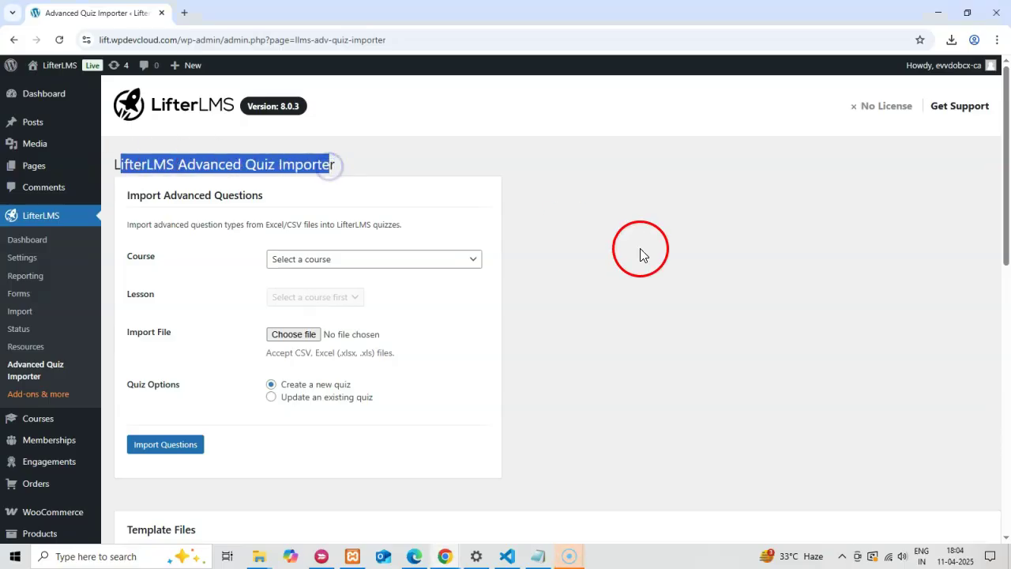
# - Review the downloadable template files for each question type, from Fill in the Blank through Code
pyautogui.scroll(-5, 640, 248)
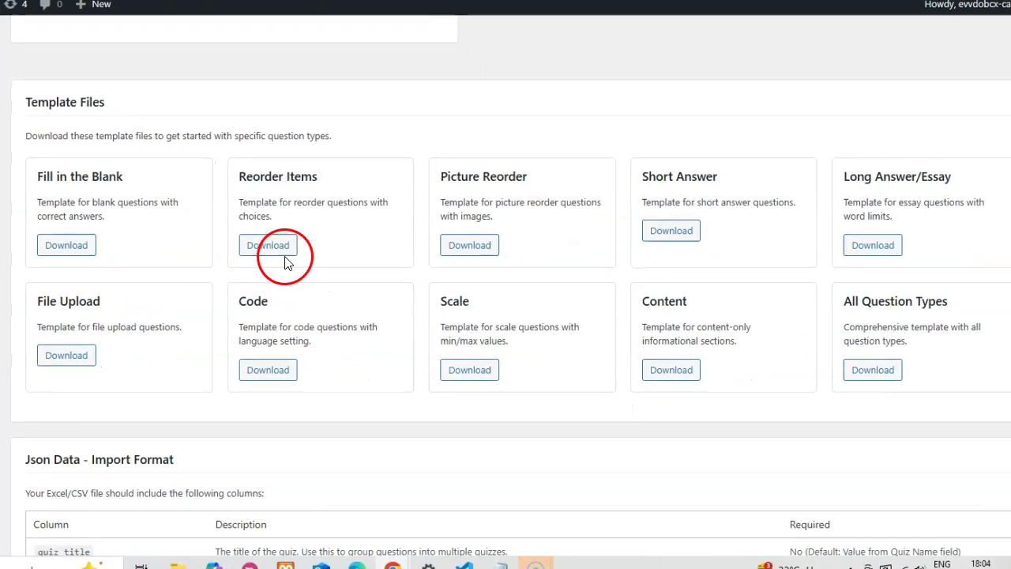
pyautogui.scroll(1, 656, 257)
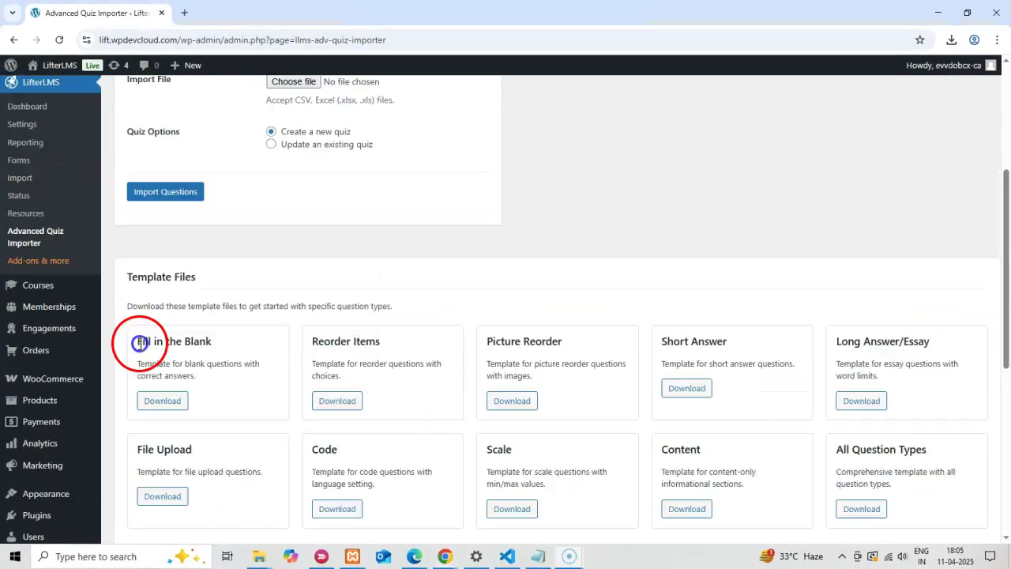
pyautogui.moveTo(140, 343); pyautogui.dragTo(213, 342)
pyautogui.click(314, 345)
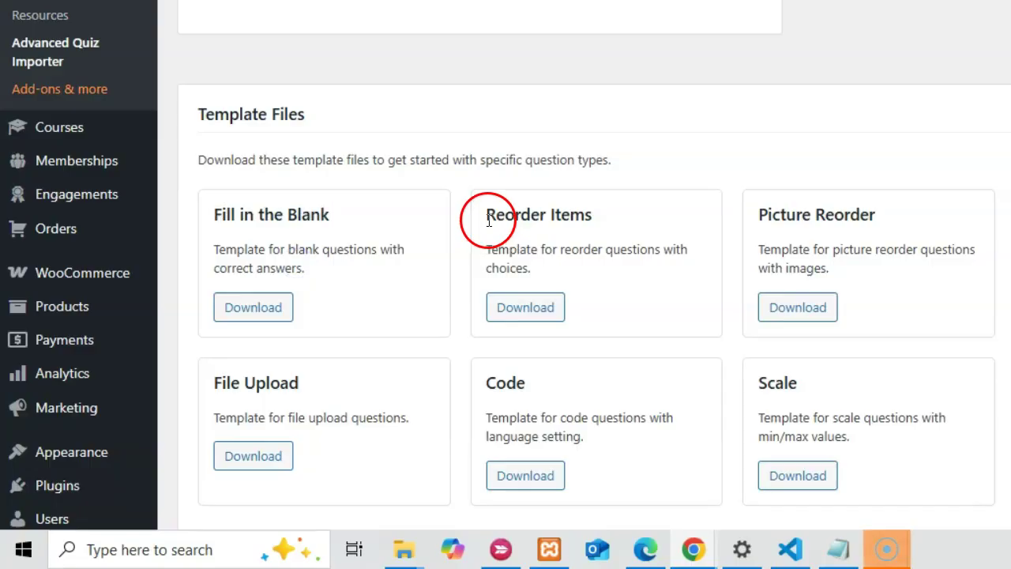
pyautogui.moveTo(487, 220); pyautogui.dragTo(594, 220)
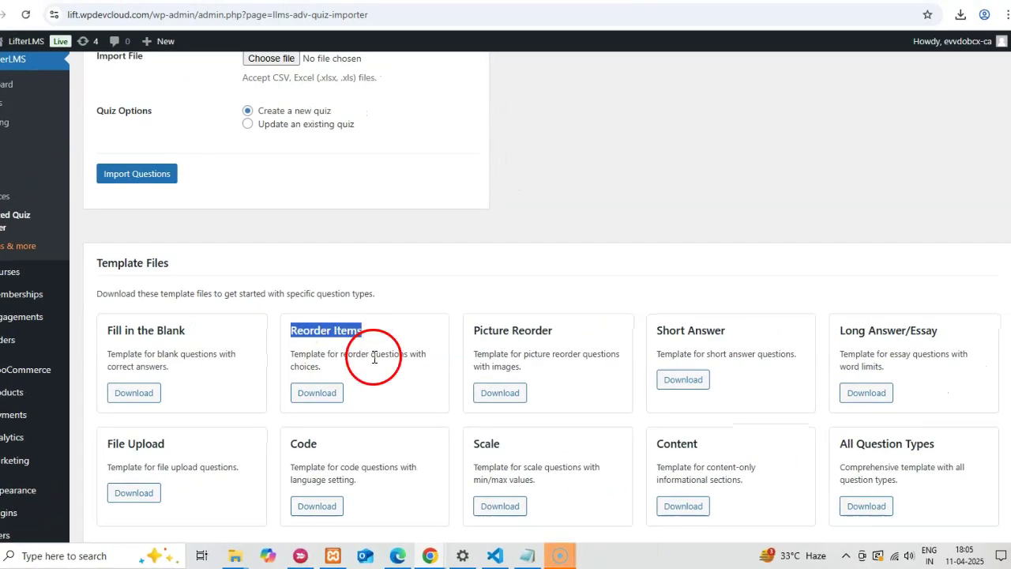
pyautogui.moveTo(474, 337); pyautogui.dragTo(490, 330)
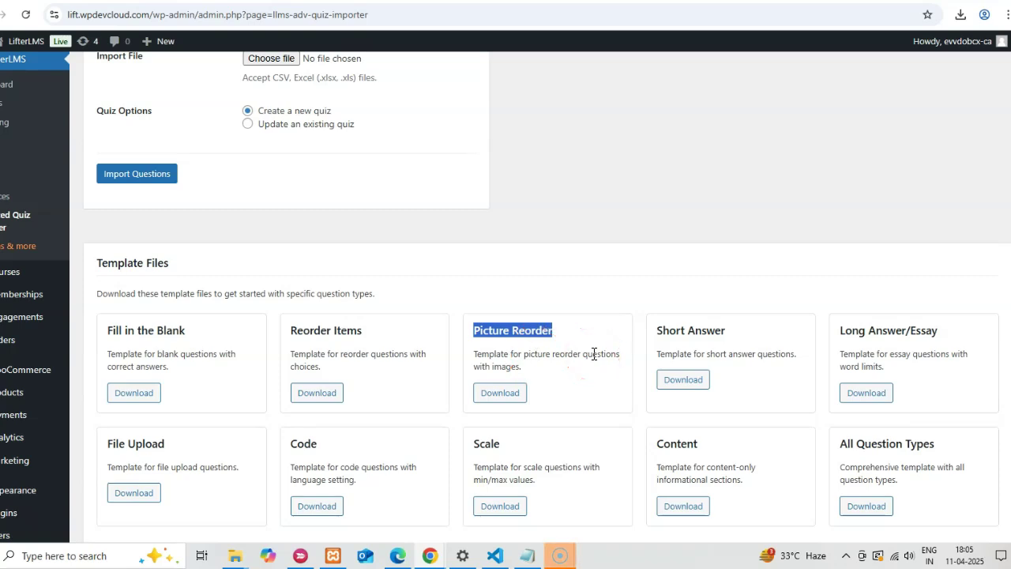
pyautogui.moveTo(656, 330); pyautogui.dragTo(740, 350)
pyautogui.click(842, 330)
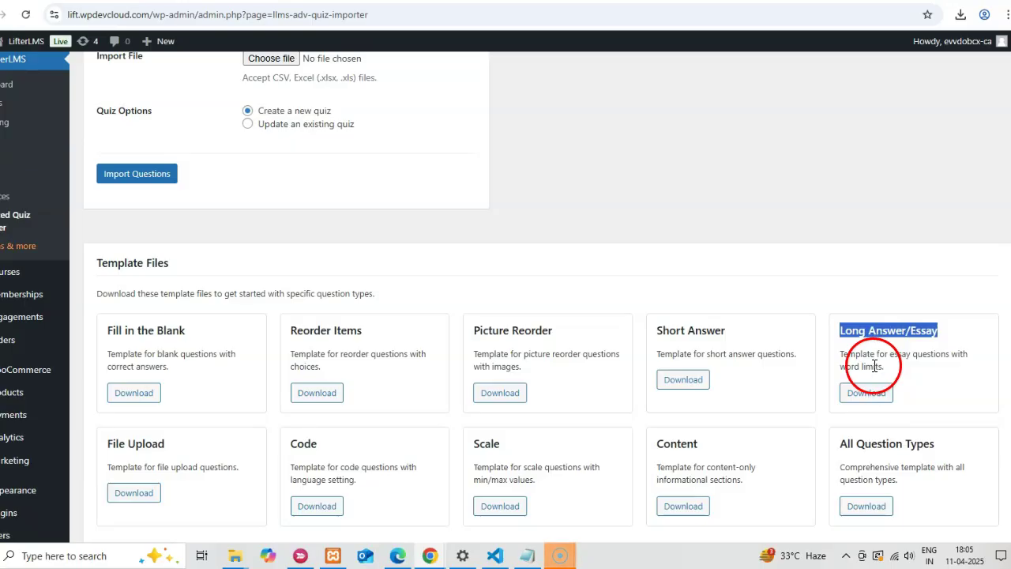
pyautogui.moveTo(109, 443); pyautogui.dragTo(186, 445)
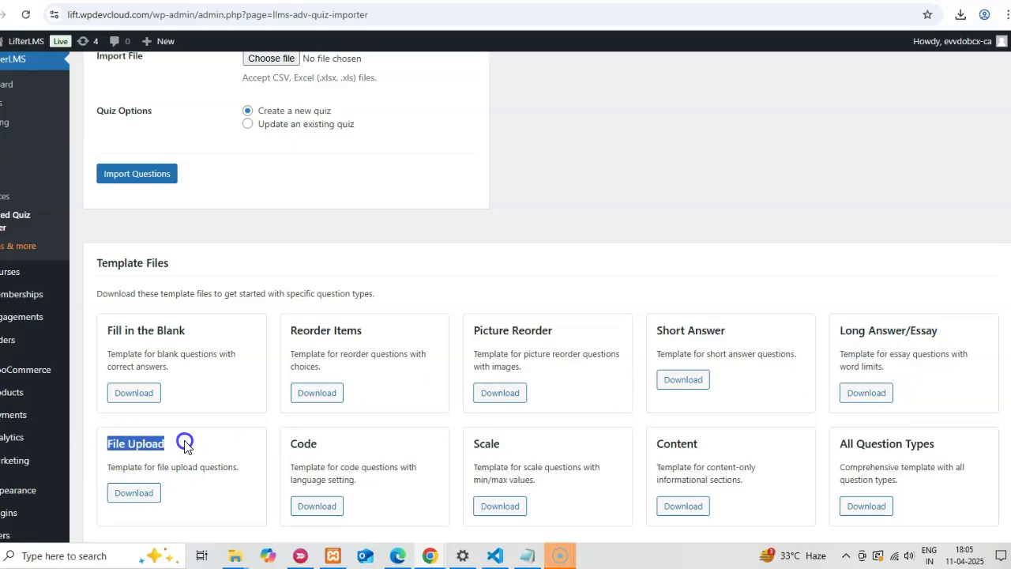
pyautogui.moveTo(290, 449); pyautogui.dragTo(311, 443)
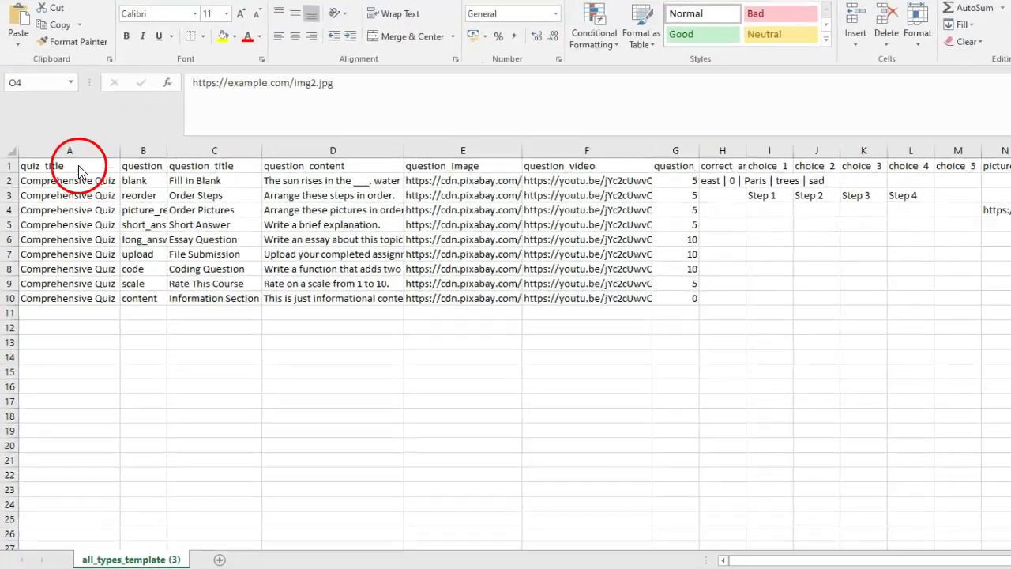
# - Examine the quiz title, question, points, correct answer, choice and picture columns in the all_types_template spreadsheet
pyautogui.moveTo(78, 167); pyautogui.dragTo(96, 295)
pyautogui.moveTo(215, 111); pyautogui.dragTo(840, 355)
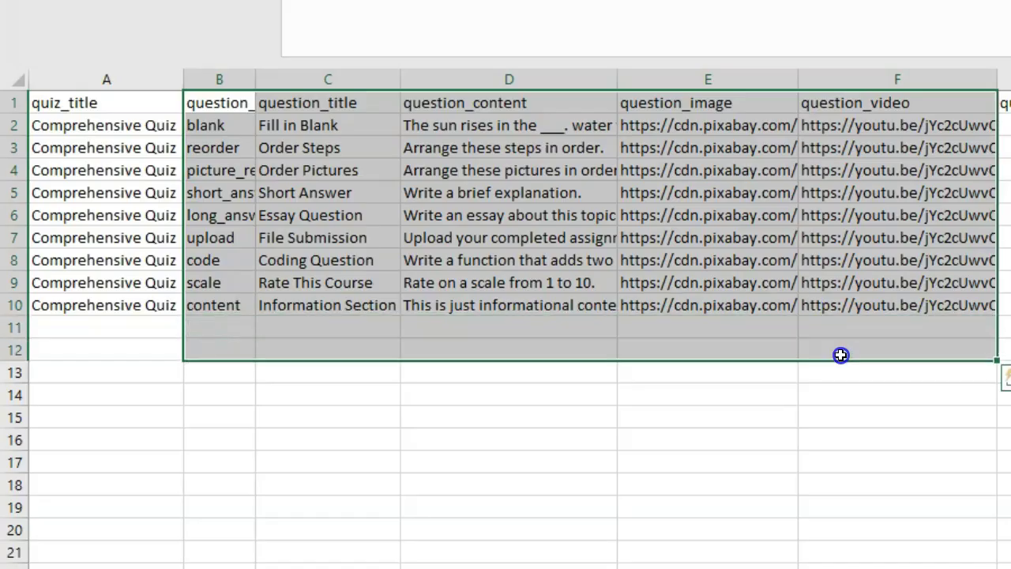
pyautogui.click(750, 472)
pyautogui.moveTo(914, 118); pyautogui.dragTo(634, 312)
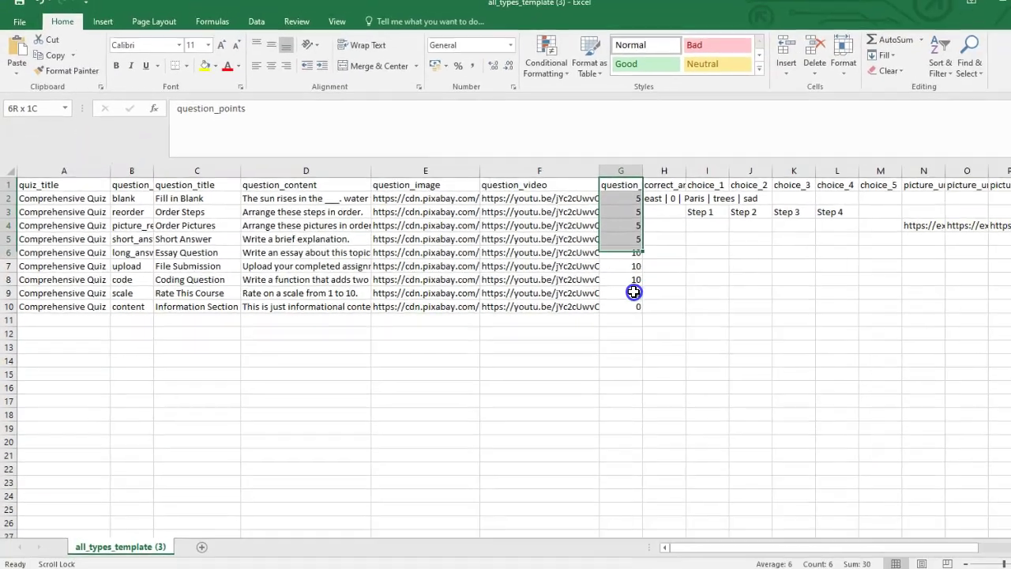
pyautogui.moveTo(663, 186); pyautogui.dragTo(1010, 317)
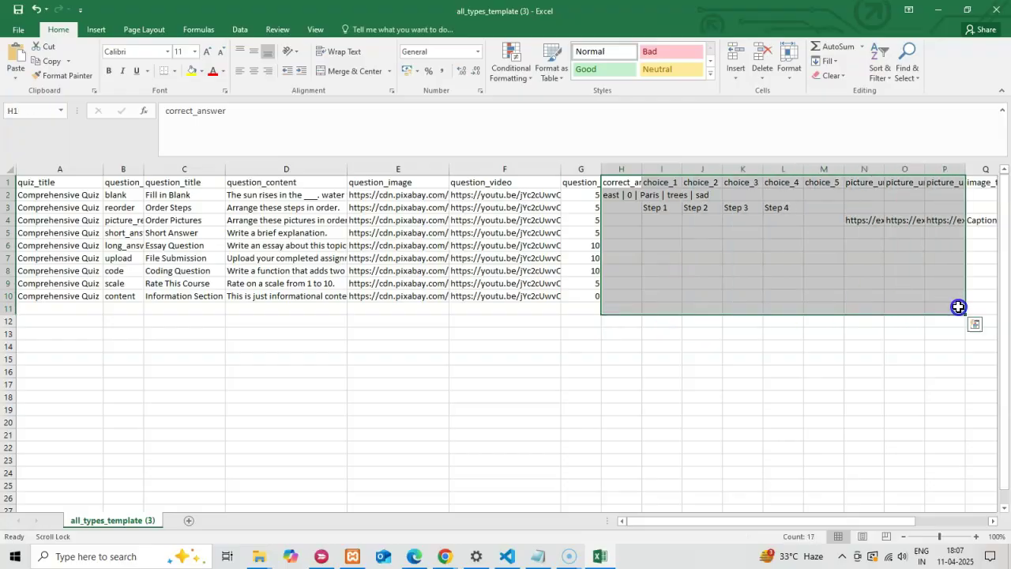
# - Switch back to Chrome and select The Complete 2024 Web Development Bootcamp as the course for the question import
pyautogui.hotkey('alt', 'Tab')
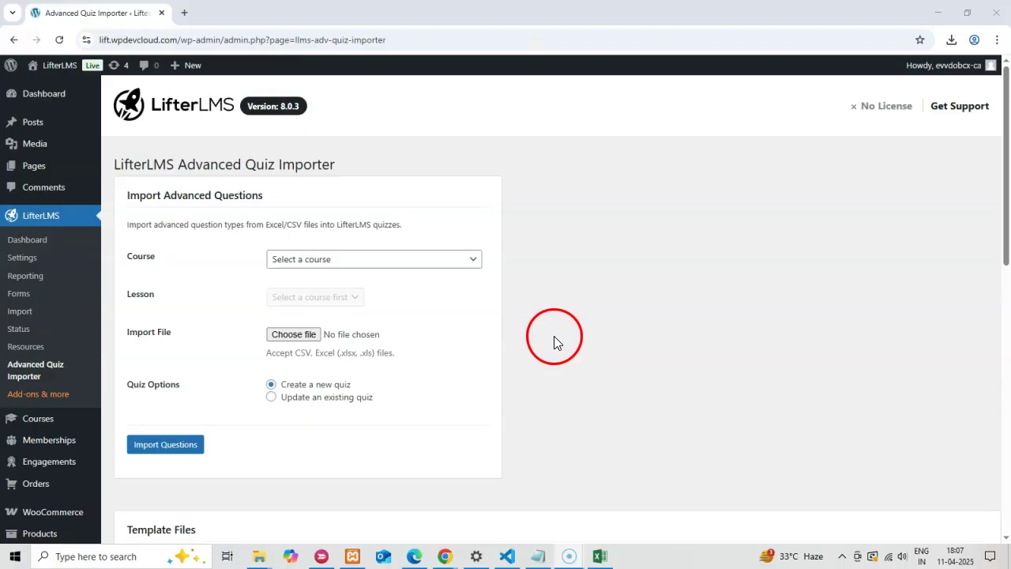
pyautogui.scroll(-1, 551, 331)
pyautogui.click(420, 197)
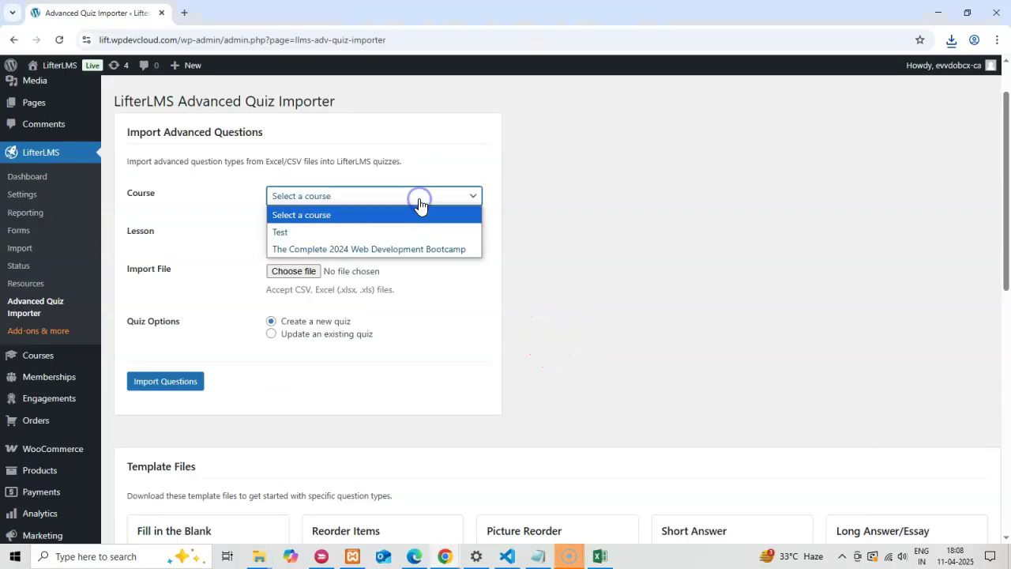
pyautogui.click(417, 248)
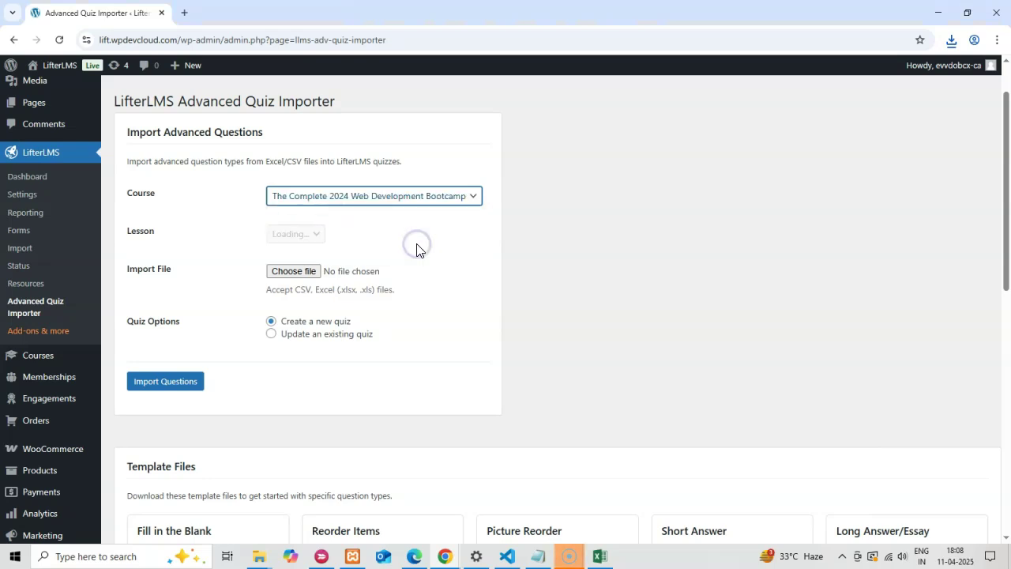
pyautogui.moveTo(416, 196); pyautogui.dragTo(510, 258)
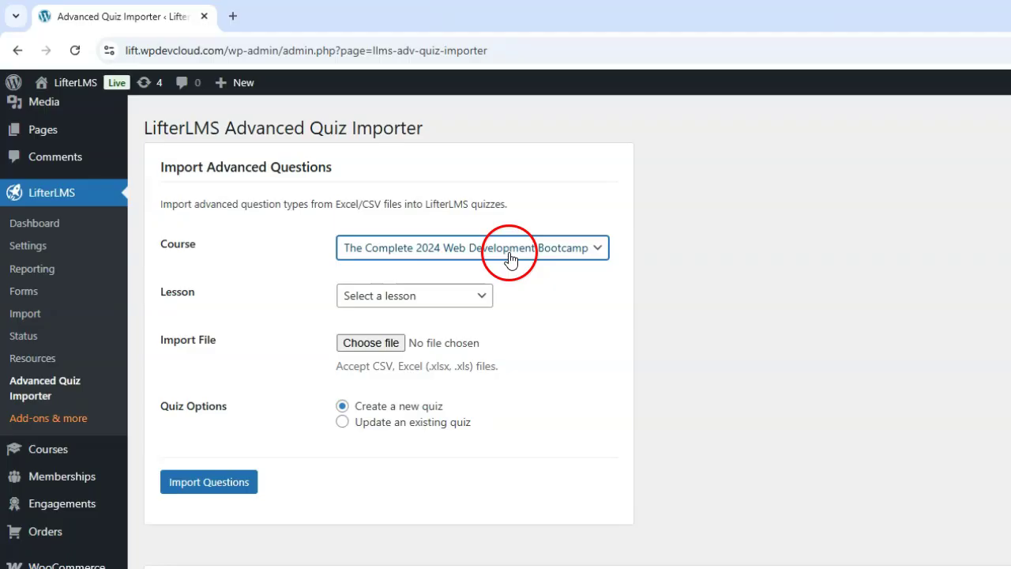
# - Choose What are Webpages? as the lesson for the import
pyautogui.click(427, 299)
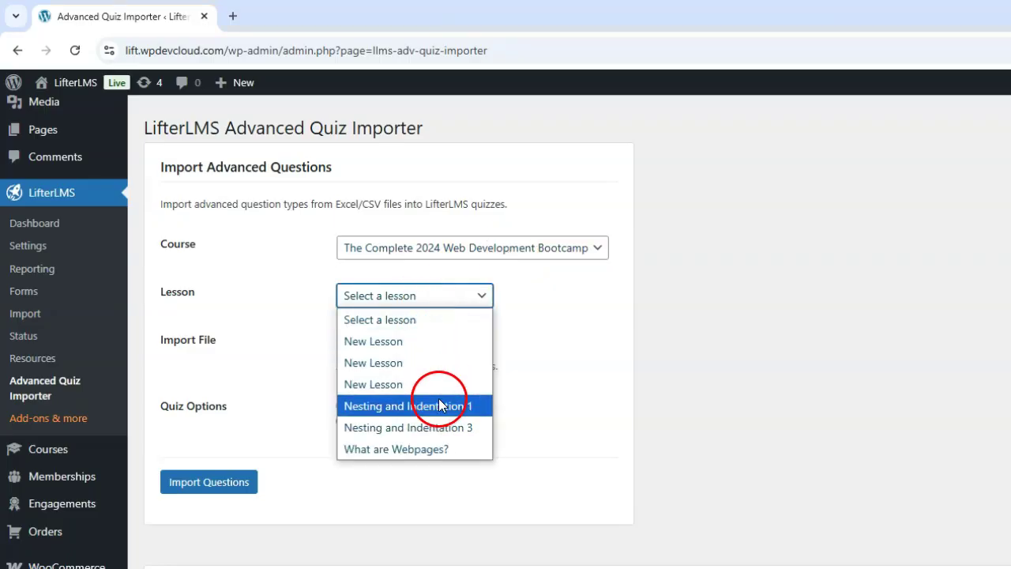
pyautogui.moveTo(440, 438)
pyautogui.mouseDown()
pyautogui.moveTo(436, 446)
pyautogui.moveTo(438, 404)
pyautogui.moveTo(433, 448)
pyautogui.moveTo(442, 450)
pyautogui.mouseUp()
pyautogui.moveTo(421, 353); pyautogui.dragTo(440, 311)
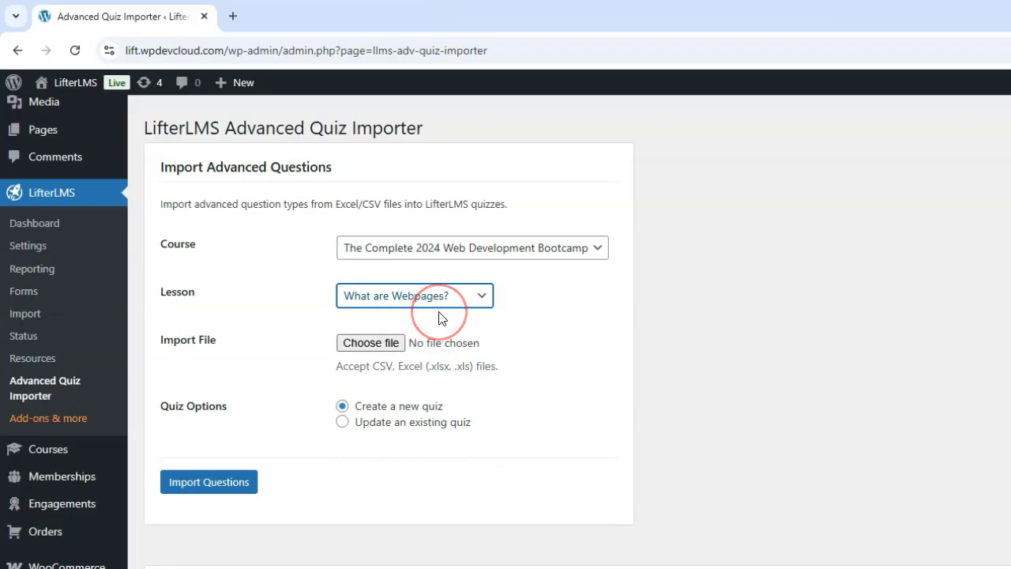
# - Try the quiz options by switching between creating a new quiz and updating an existing one, choosing Picture Quiz as the existing quiz
pyautogui.click(372, 424)
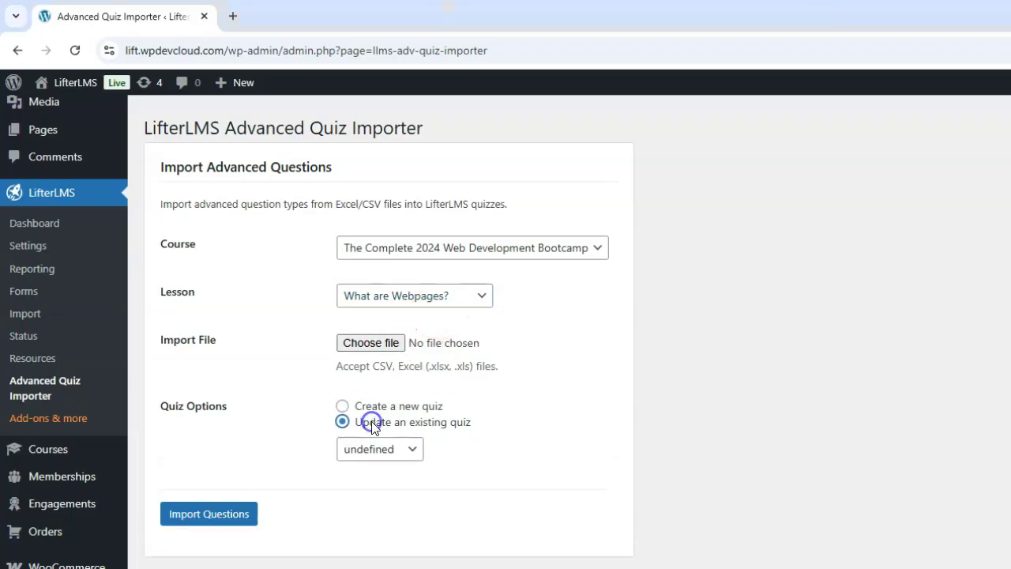
pyautogui.click(379, 448)
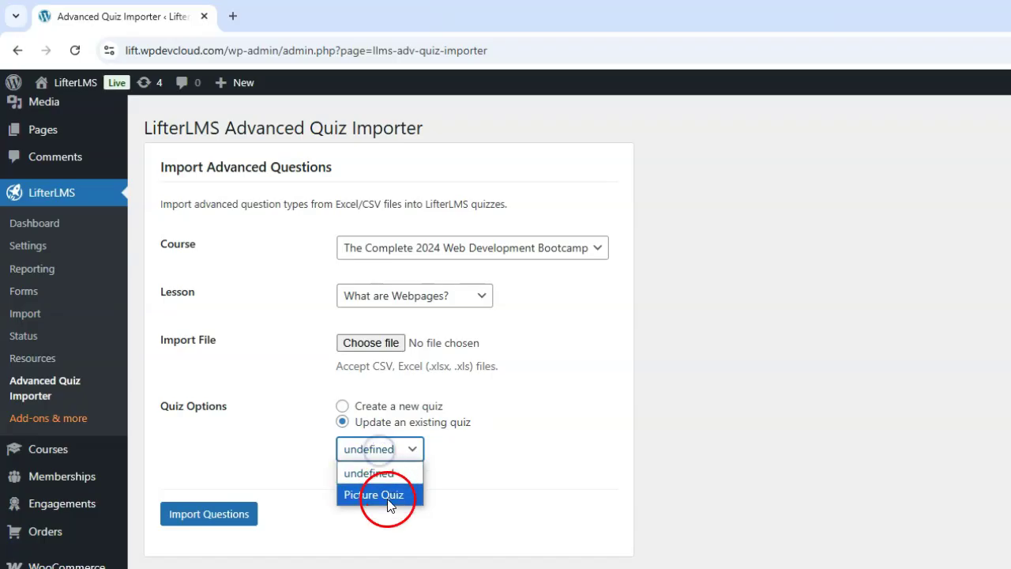
pyautogui.click(376, 406)
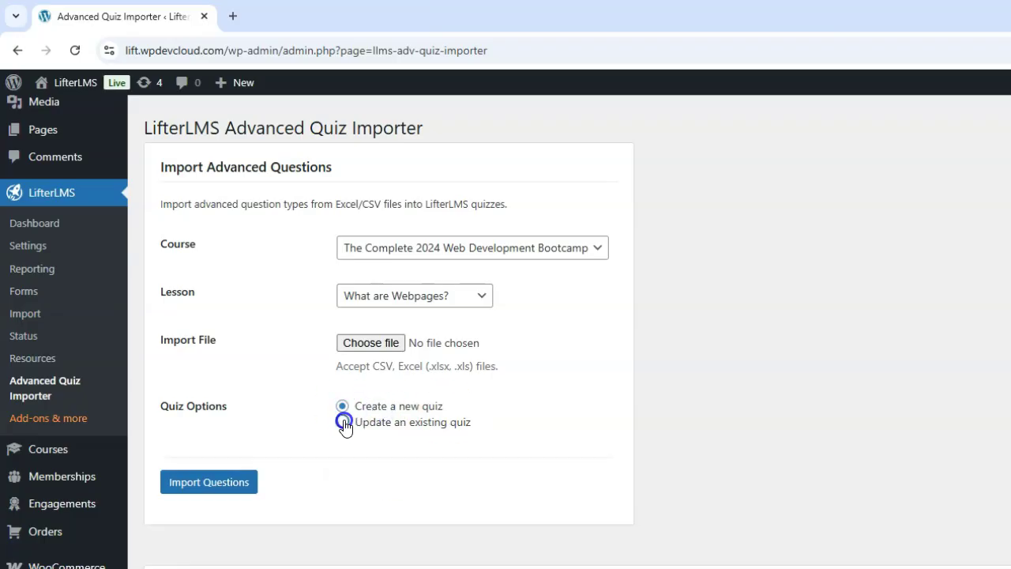
pyautogui.click(343, 422)
pyautogui.click(380, 454)
pyautogui.click(382, 496)
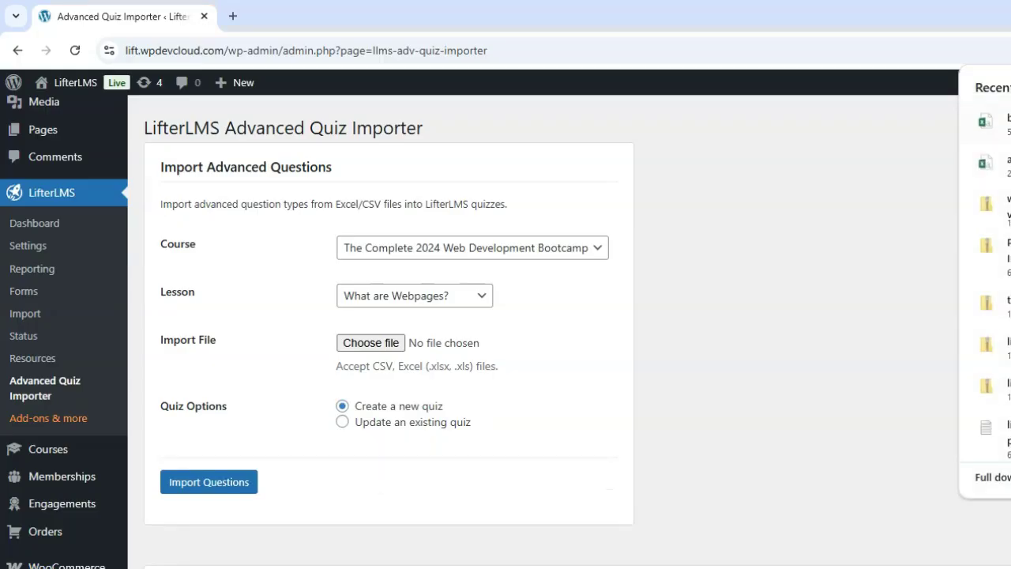
# - Try to attach the recently downloaded blank_template file as the import file
pyautogui.moveTo(992, 122); pyautogui.dragTo(434, 357)
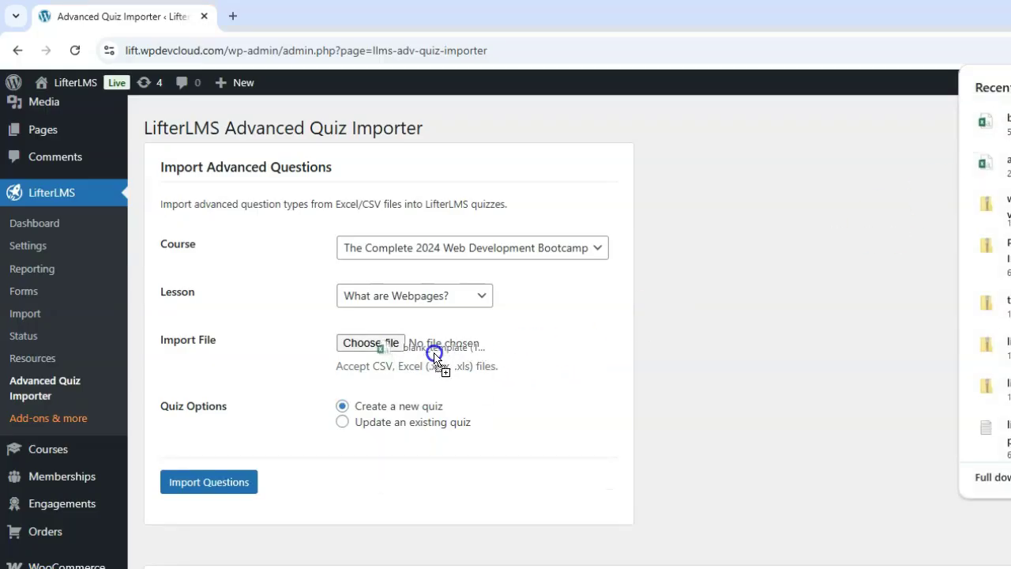
pyautogui.click(765, 365)
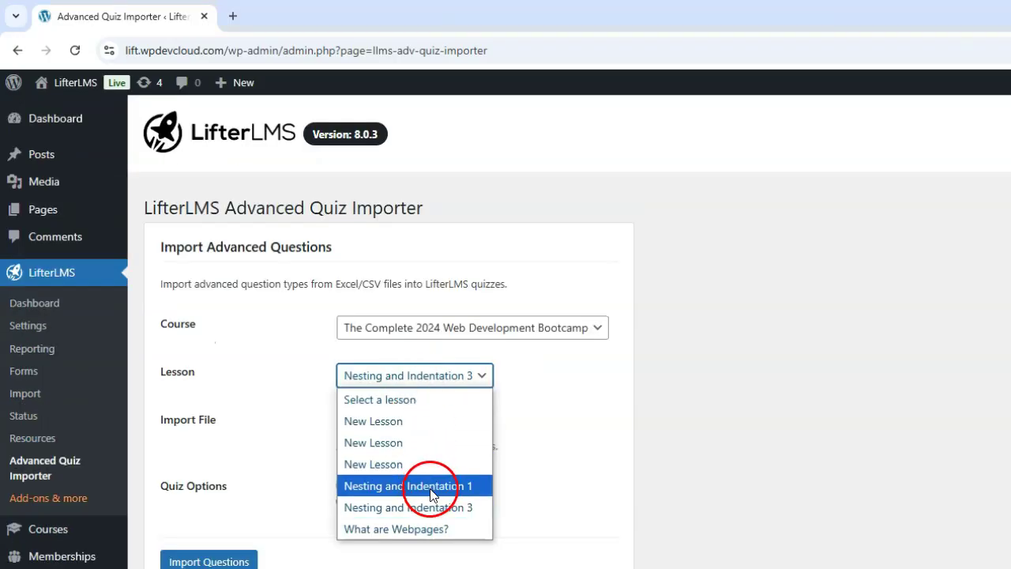
# - Set the lesson to Nesting and Indentation 3 and attach all_types_template (3).csv from Downloads as the import file
pyautogui.click(430, 510)
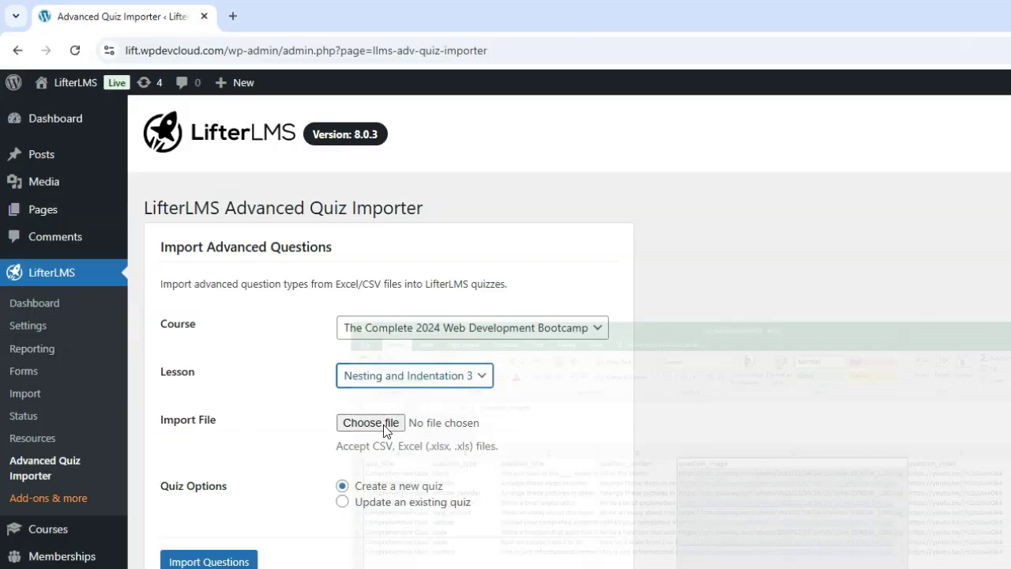
pyautogui.click(387, 422)
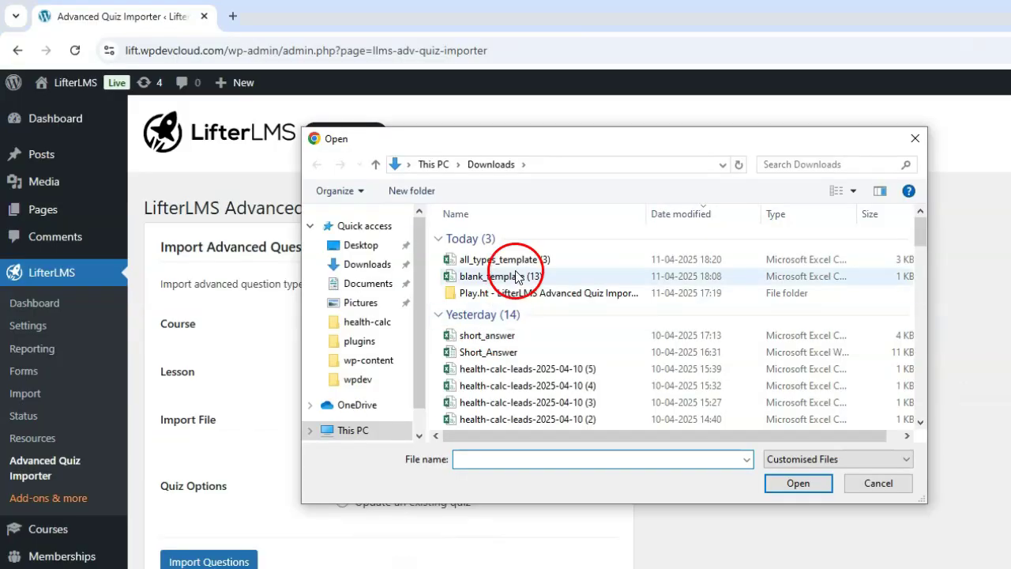
pyautogui.click(521, 261)
pyautogui.click(778, 543)
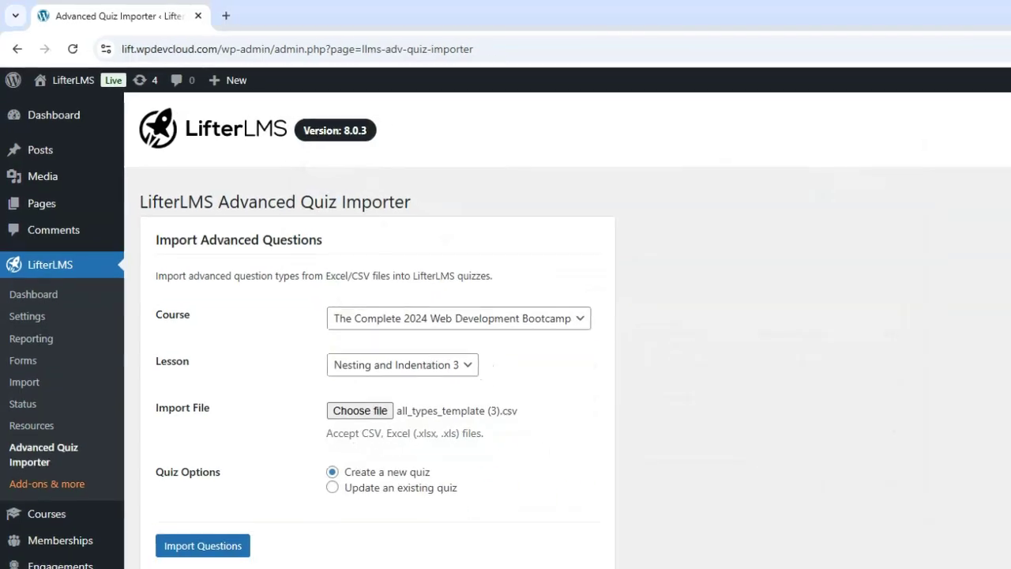
# - Import the questions from the attached all-types template into the Nesting and Indentation 3 lesson as a new quiz
pyautogui.click(208, 560)
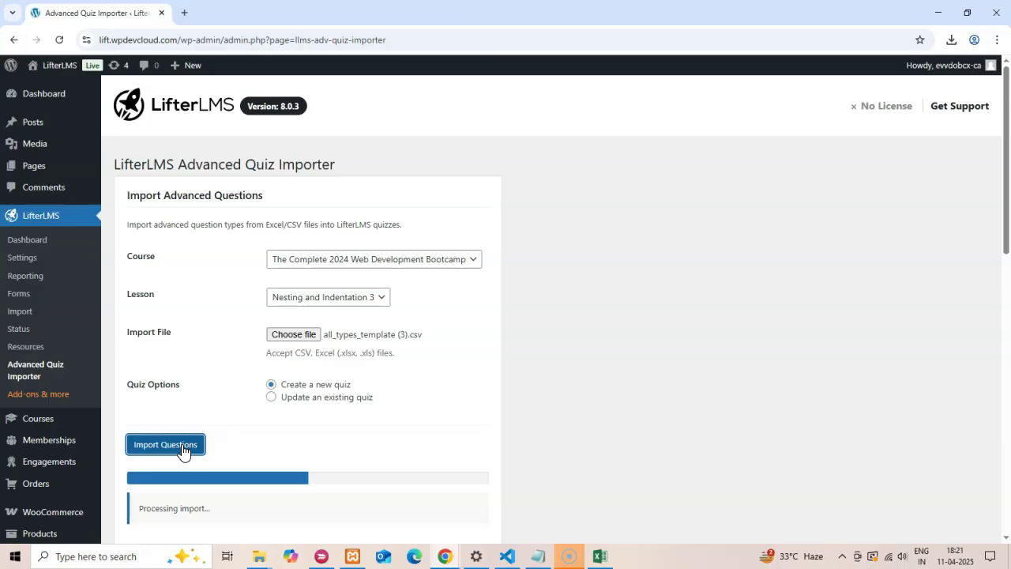
pyautogui.scroll(-2, 314, 407)
pyautogui.scroll(1, 313, 407)
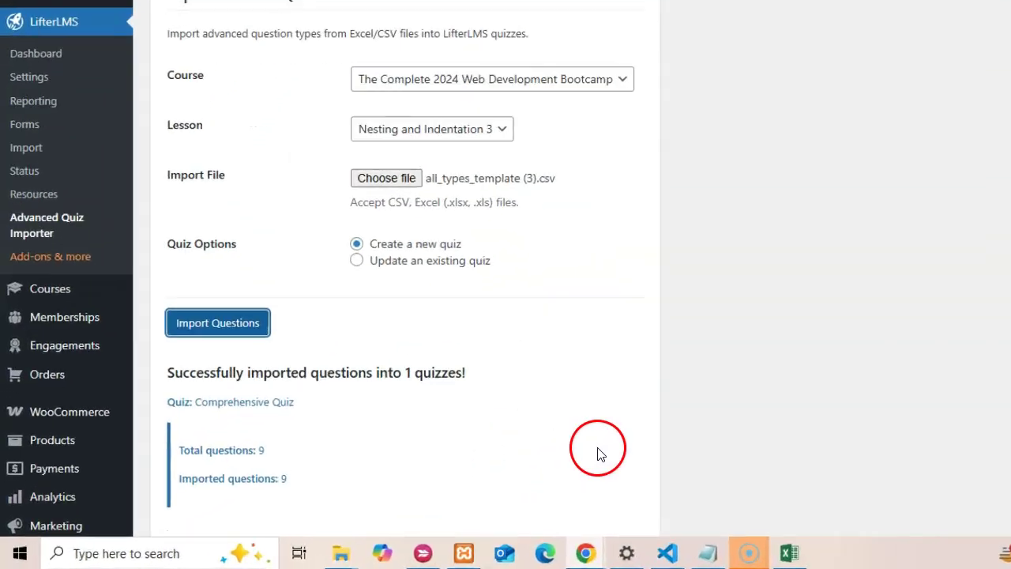
pyautogui.scroll(-1, 430, 466)
# - Examine the import result summary, including the quiz name, total questions and imported questions
pyautogui.moveTo(393, 364); pyautogui.dragTo(228, 216)
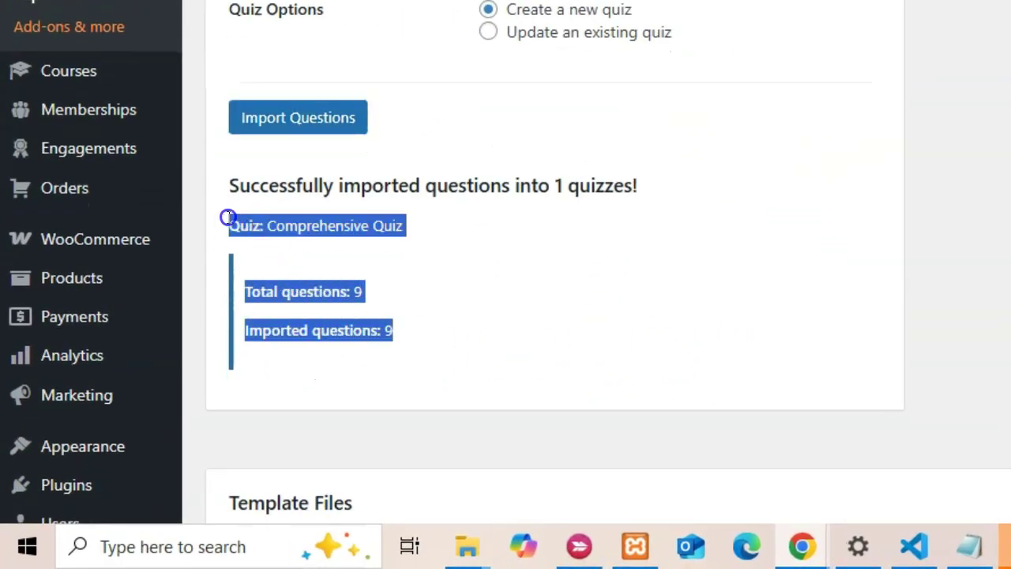
pyautogui.click(485, 252)
pyautogui.moveTo(127, 356); pyautogui.dragTo(379, 379)
pyautogui.click(375, 392)
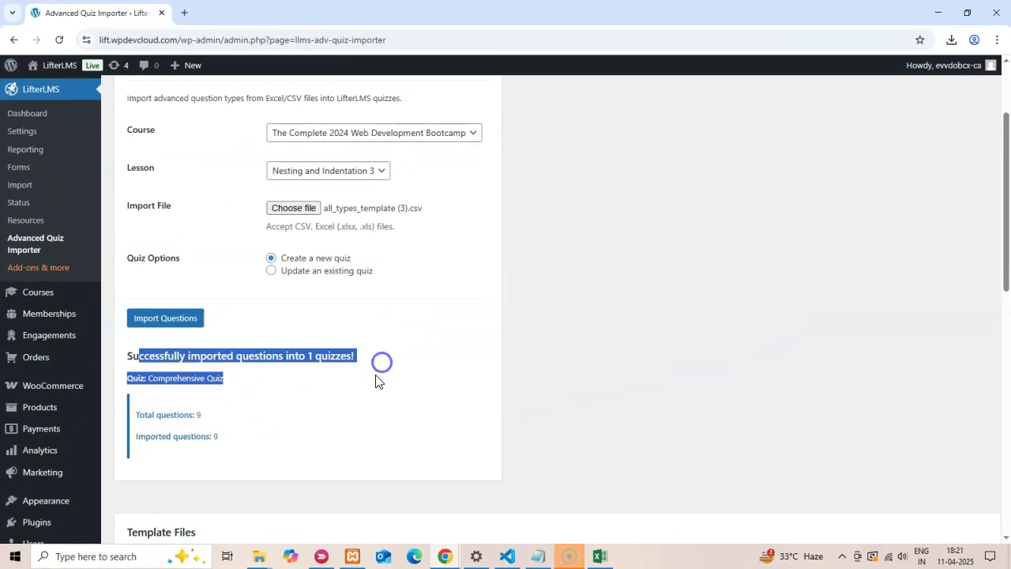
pyautogui.click(267, 383)
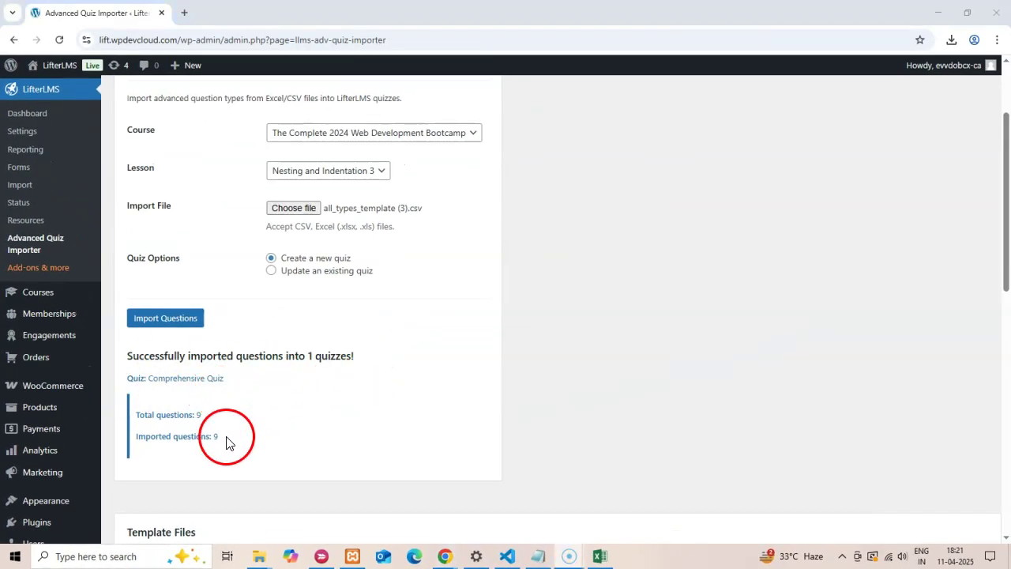
pyautogui.moveTo(131, 416); pyautogui.dragTo(198, 418)
pyautogui.moveTo(137, 436); pyautogui.dragTo(183, 436)
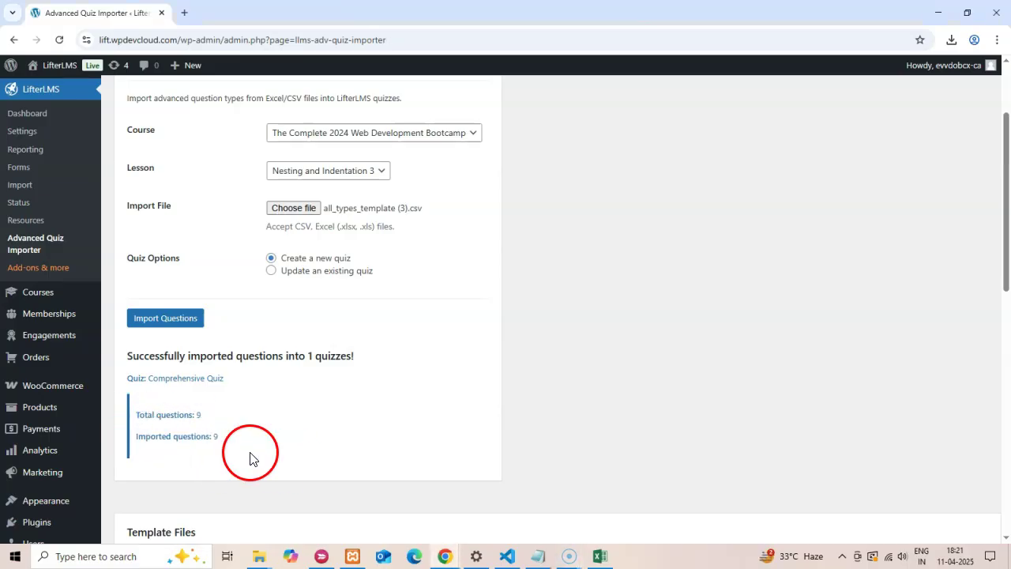
pyautogui.scroll(1, 250, 458)
pyautogui.scroll(1, 212, 435)
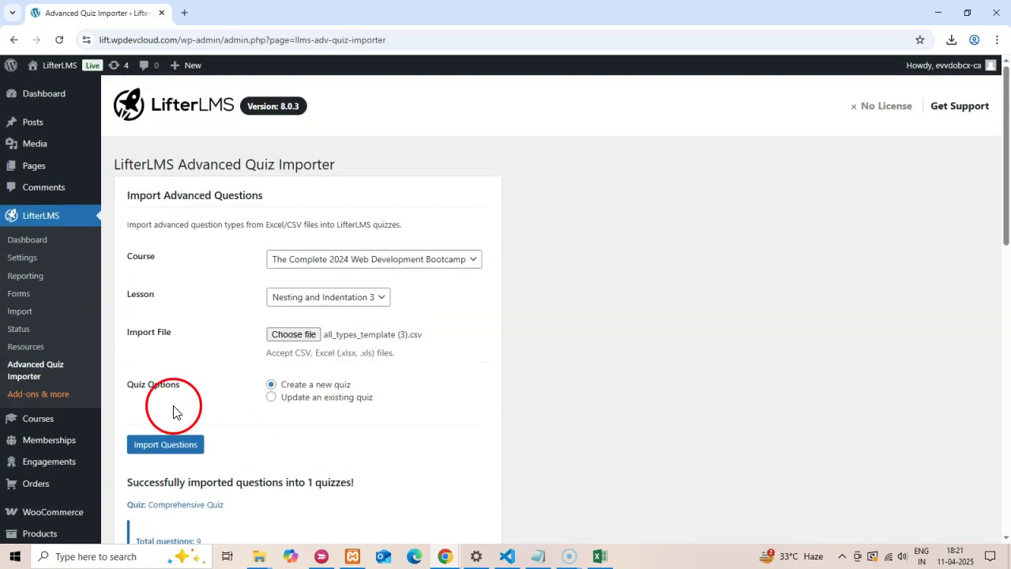
# - Open The Complete 2024 Web Development Bootcamp in the course builder and open the quiz of the Nesting and Indentation 3 lesson
pyautogui.moveTo(46, 428)
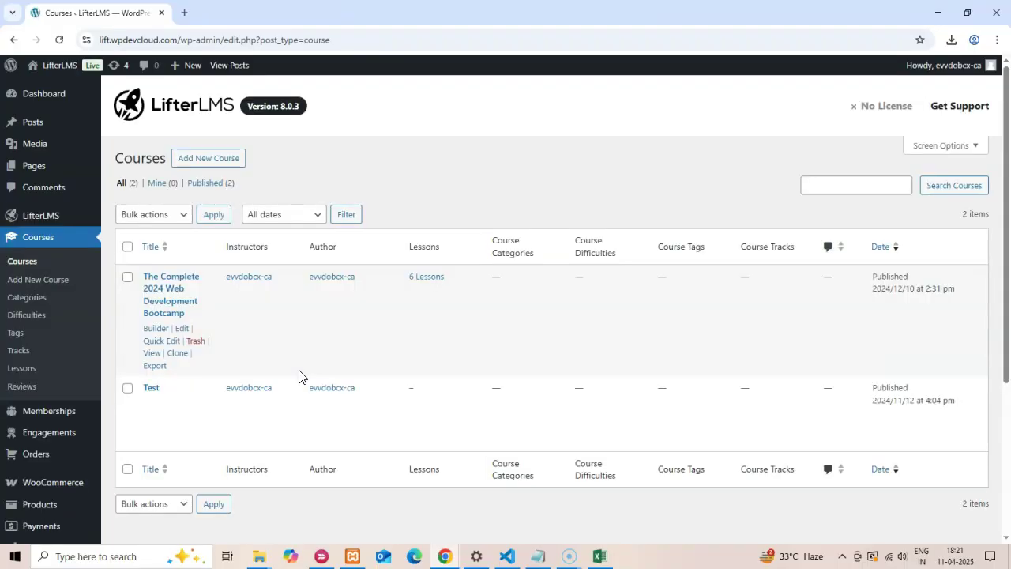
pyautogui.click(116, 309)
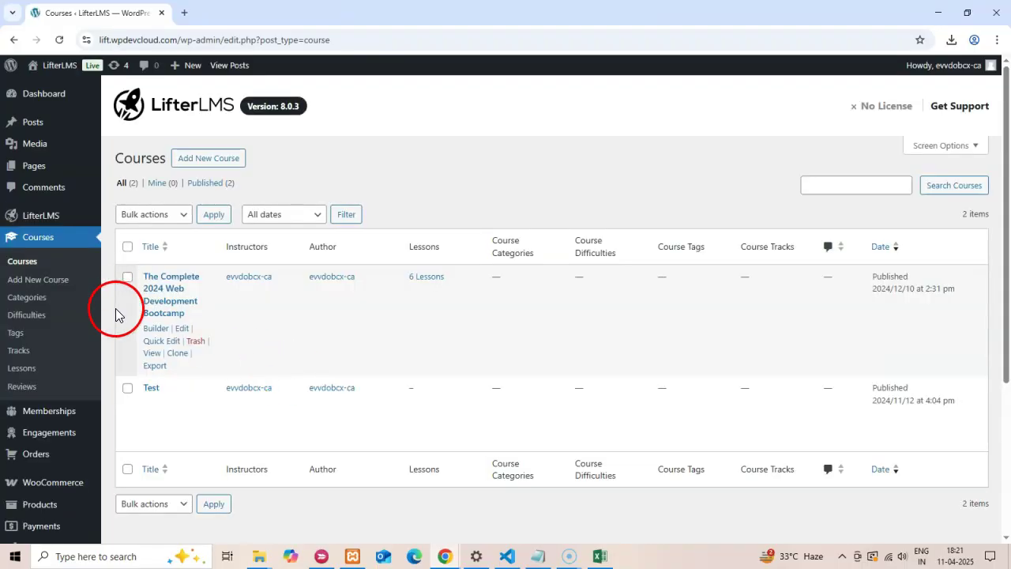
pyautogui.click(451, 331)
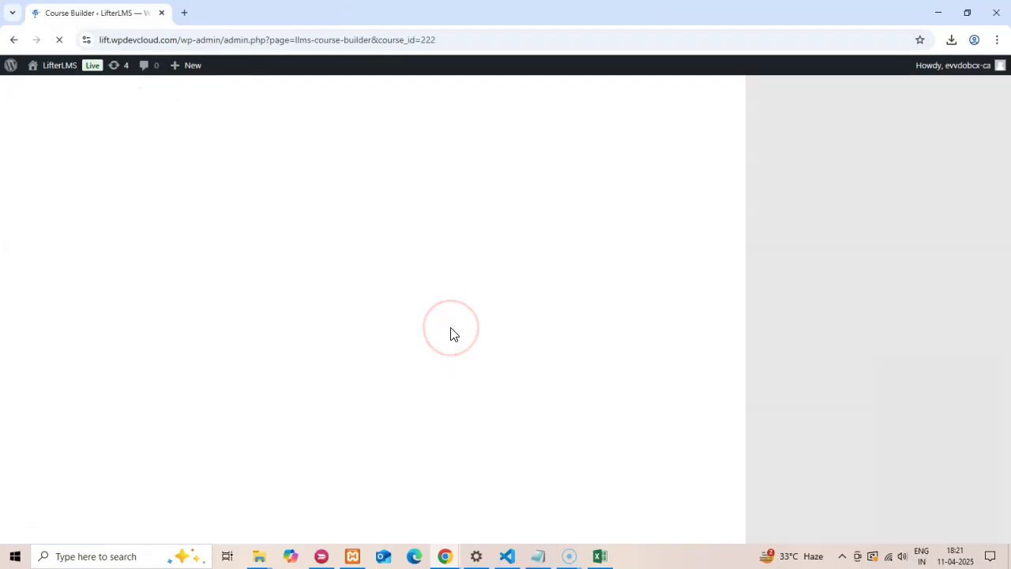
pyautogui.scroll(-4, 436, 337)
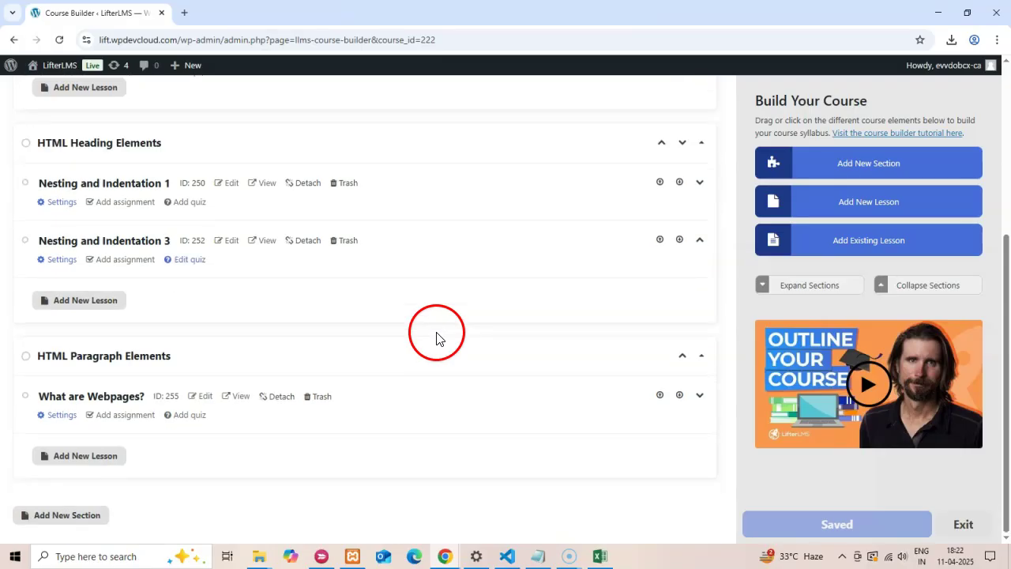
pyautogui.click(190, 259)
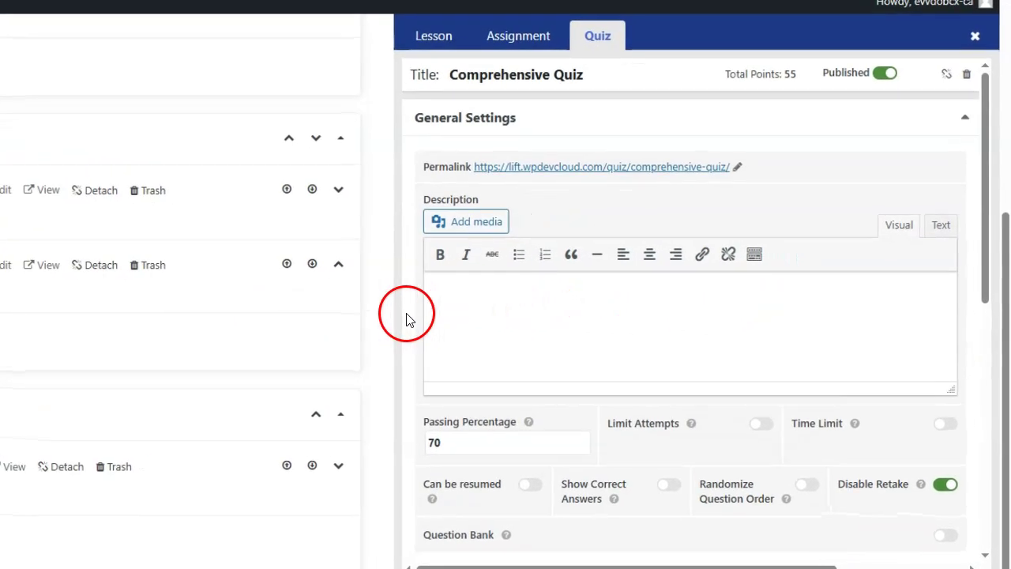
# - Look through the quiz's settings and question list, and expand the fill-in-the-blank question to review its description, media and correct answers
pyautogui.scroll(-5, 640, 298)
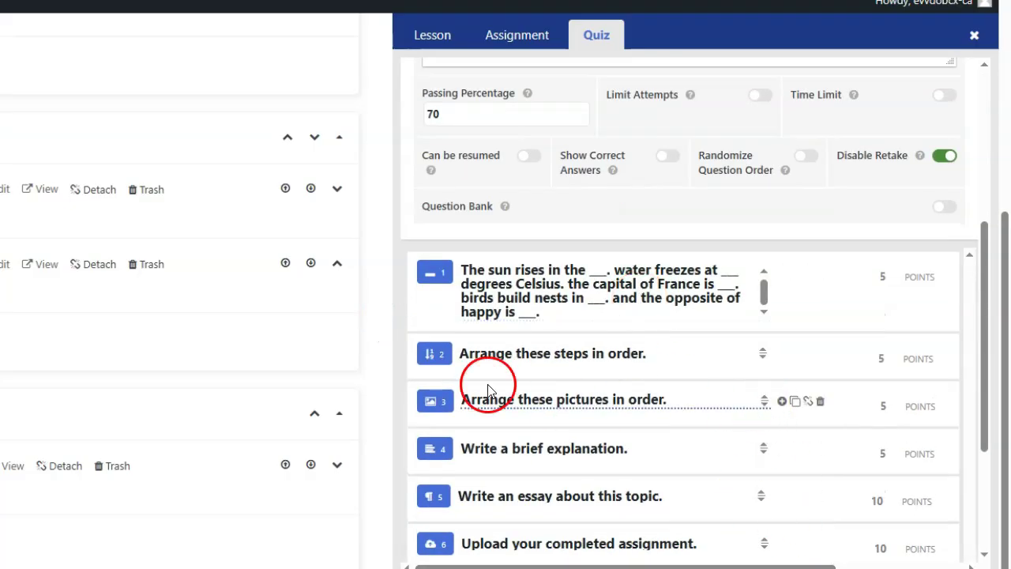
pyautogui.scroll(-3, 436, 462)
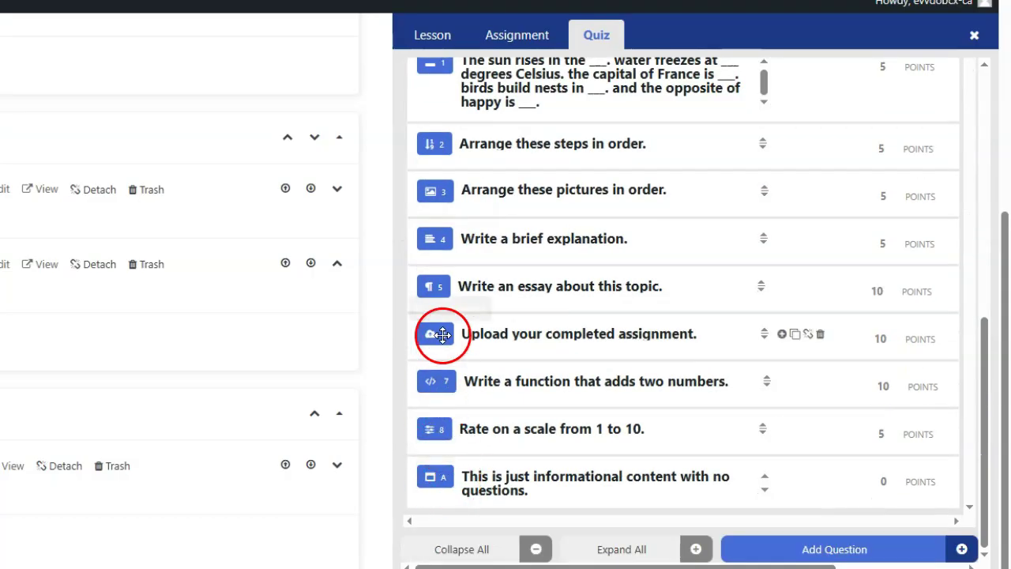
pyautogui.scroll(2, 443, 233)
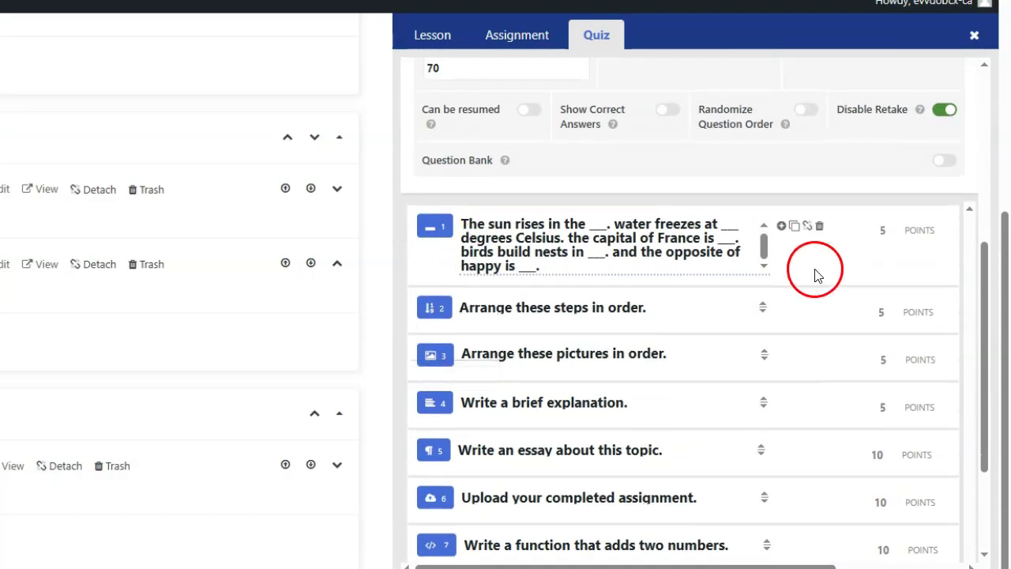
pyautogui.click(781, 228)
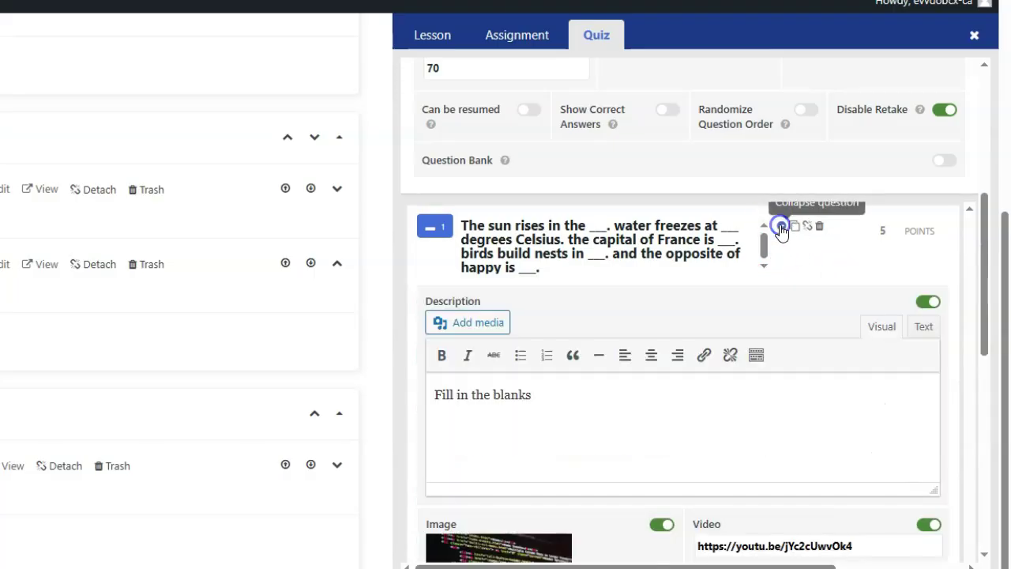
pyautogui.scroll(-3, 625, 390)
pyautogui.scroll(-2, 713, 422)
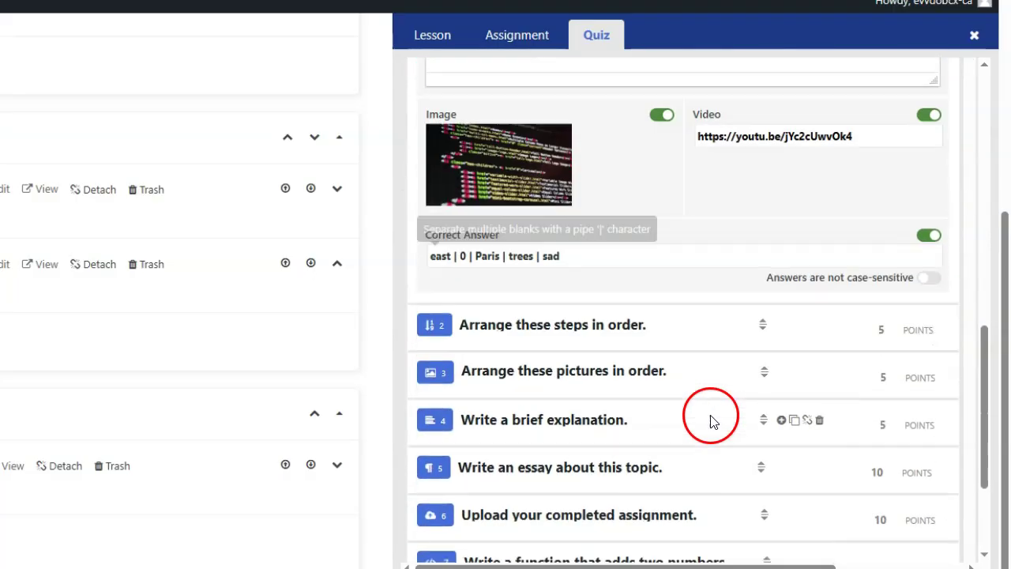
pyautogui.scroll(3, 693, 368)
pyautogui.scroll(1, 662, 377)
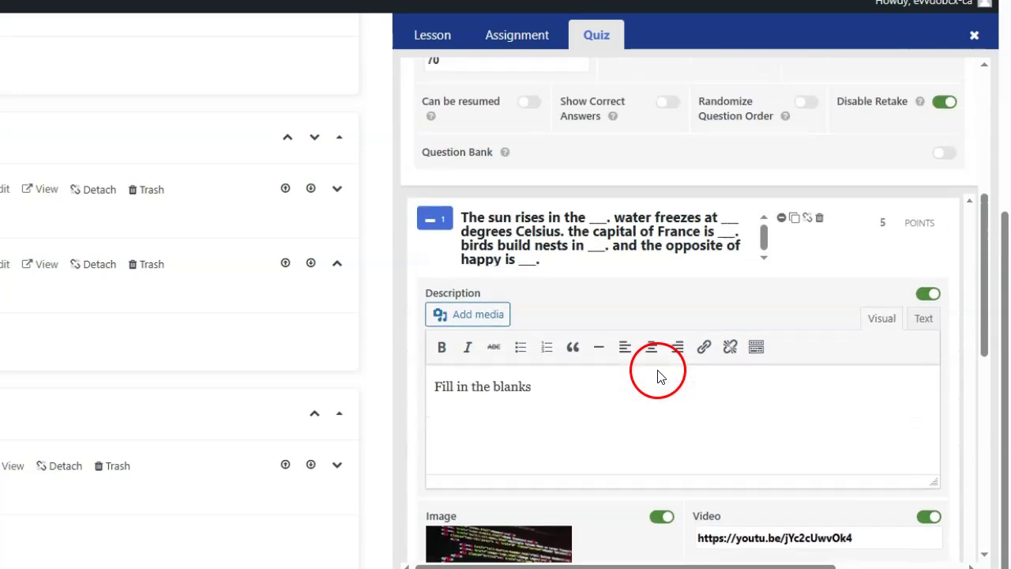
pyautogui.scroll(-5, 627, 363)
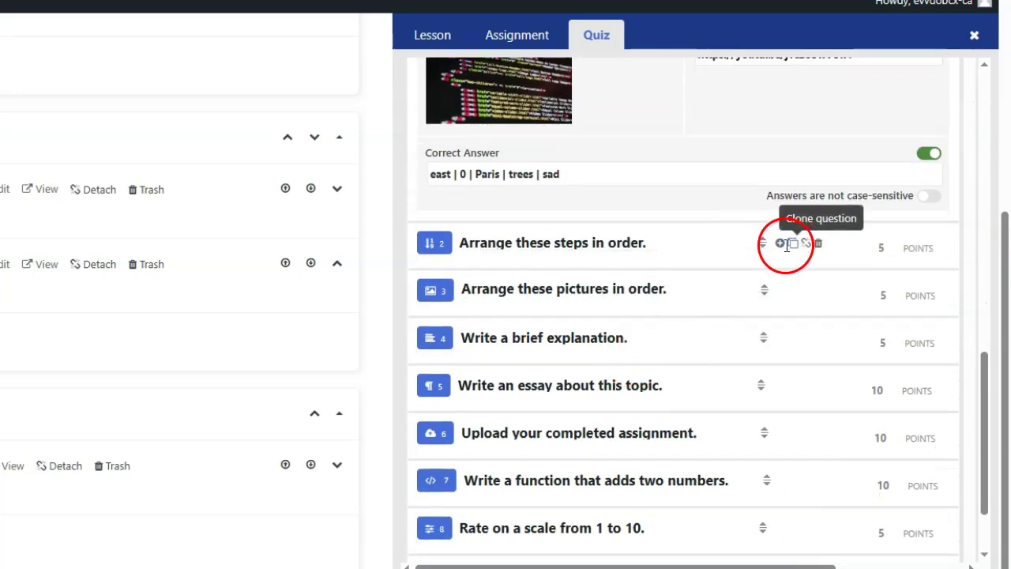
# - Expand the "Arrange these steps in order." and "Arrange these pictures in order." questions and review their details
pyautogui.click(781, 244)
pyautogui.scroll(-4, 664, 308)
pyautogui.scroll(-5, 679, 332)
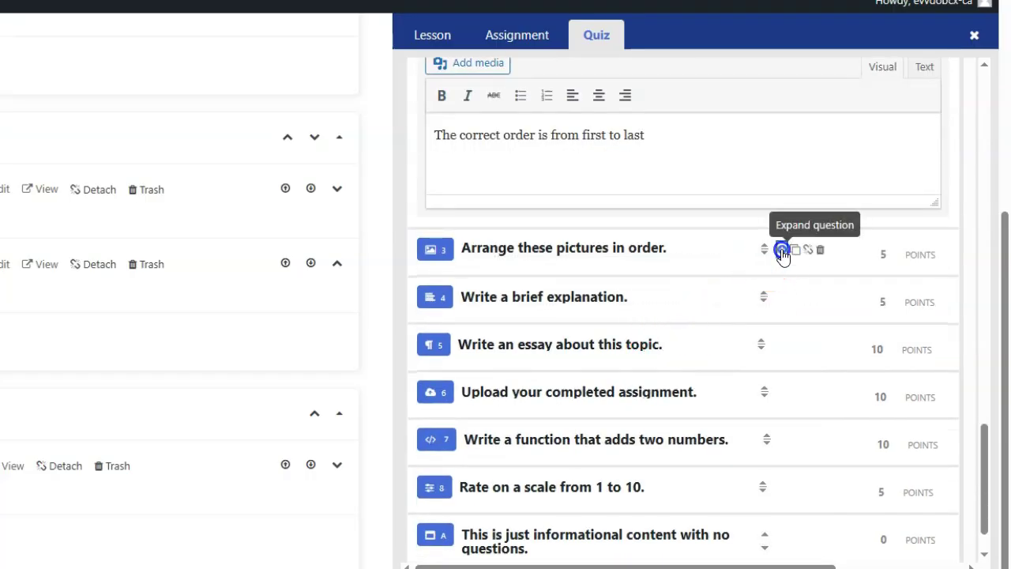
pyautogui.click(782, 249)
pyautogui.scroll(-5, 644, 387)
pyautogui.scroll(-5, 632, 387)
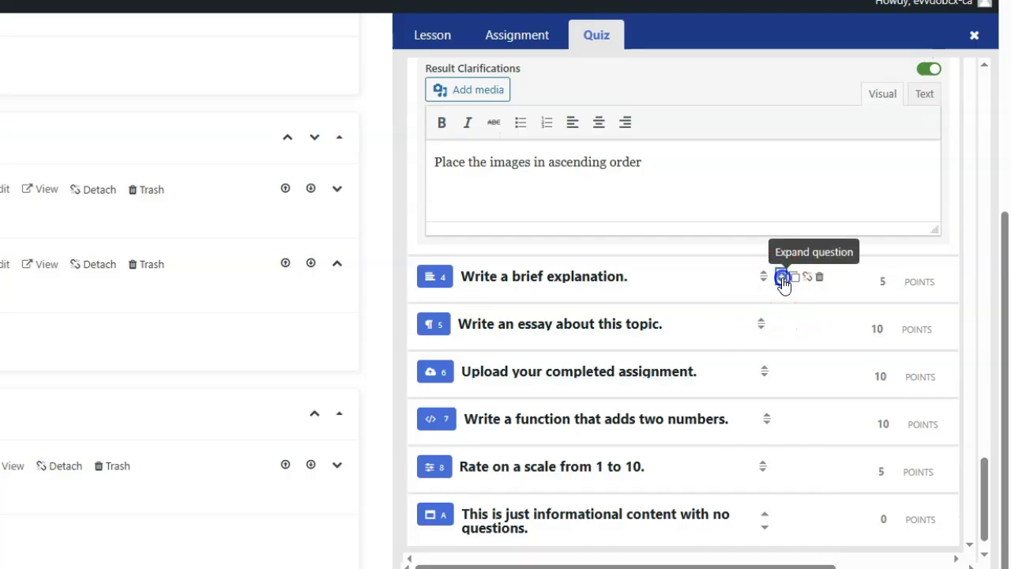
# - Expand the "Write a brief explanation." and "Upload your completed assignment." questions and review their details
pyautogui.click(782, 276)
pyautogui.scroll(-3, 553, 371)
pyautogui.scroll(-3, 641, 377)
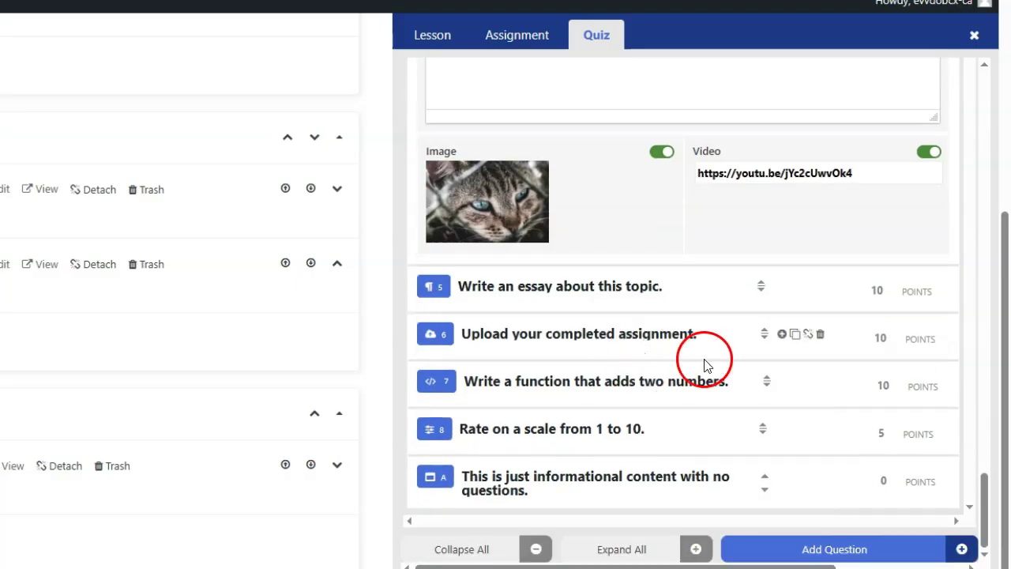
pyautogui.click(782, 332)
pyautogui.scroll(-5, 619, 381)
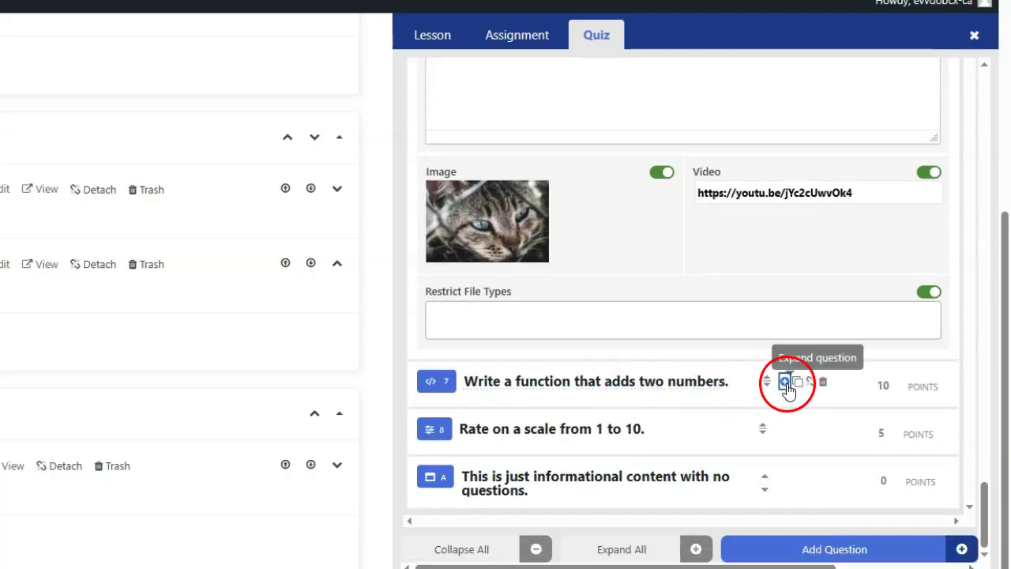
# - Expand the function-writing, rating scale and informational content questions and review their imported settings
pyautogui.click(784, 383)
pyautogui.scroll(-5, 692, 398)
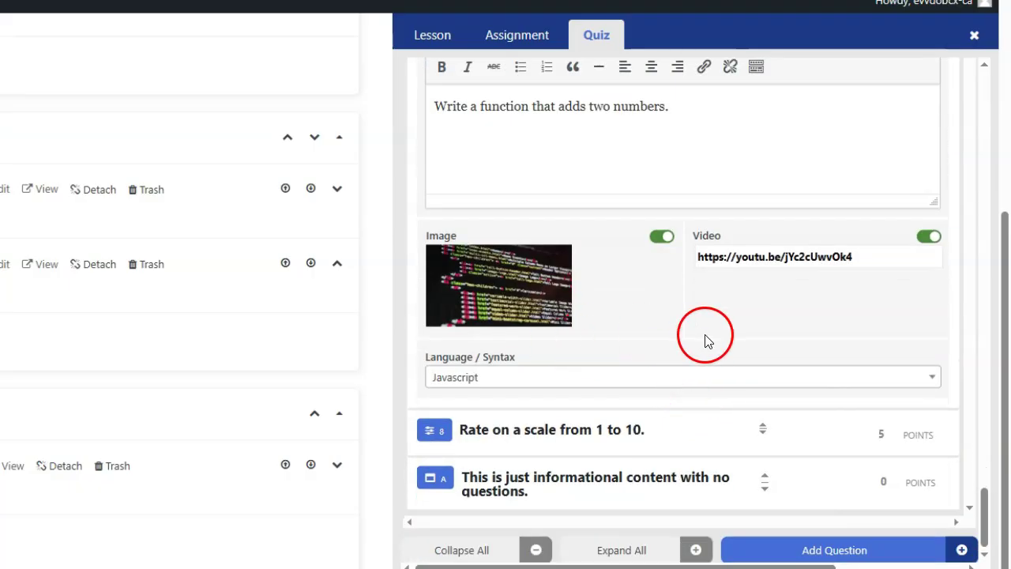
pyautogui.click(784, 432)
pyautogui.scroll(-6, 650, 420)
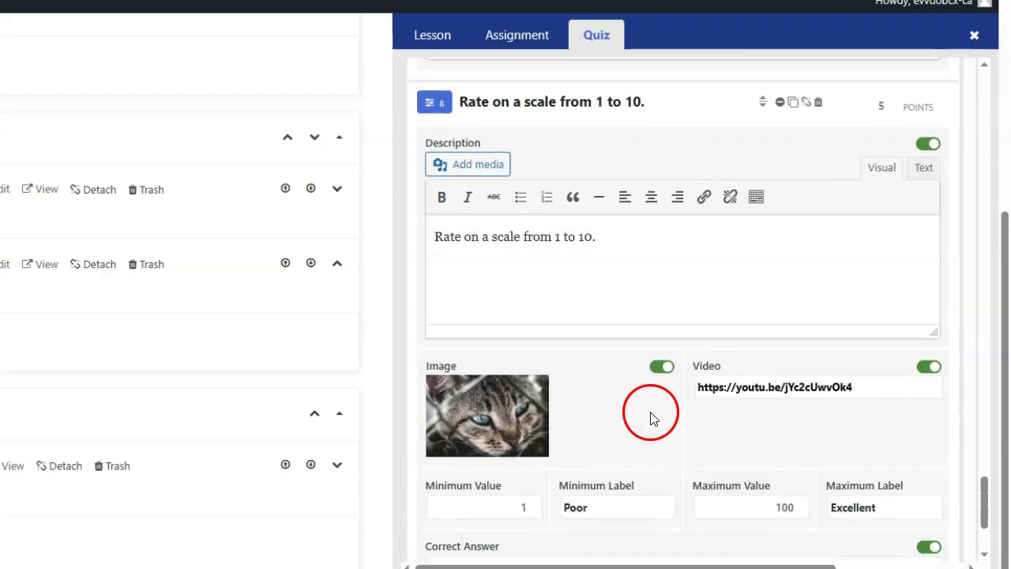
pyautogui.scroll(-1, 684, 388)
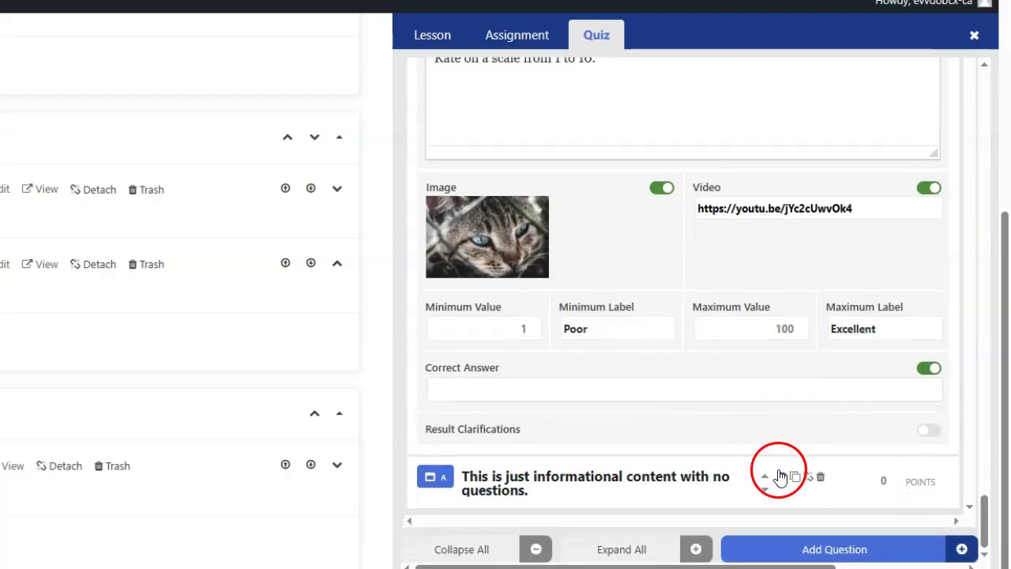
pyautogui.click(782, 479)
pyautogui.scroll(-5, 719, 419)
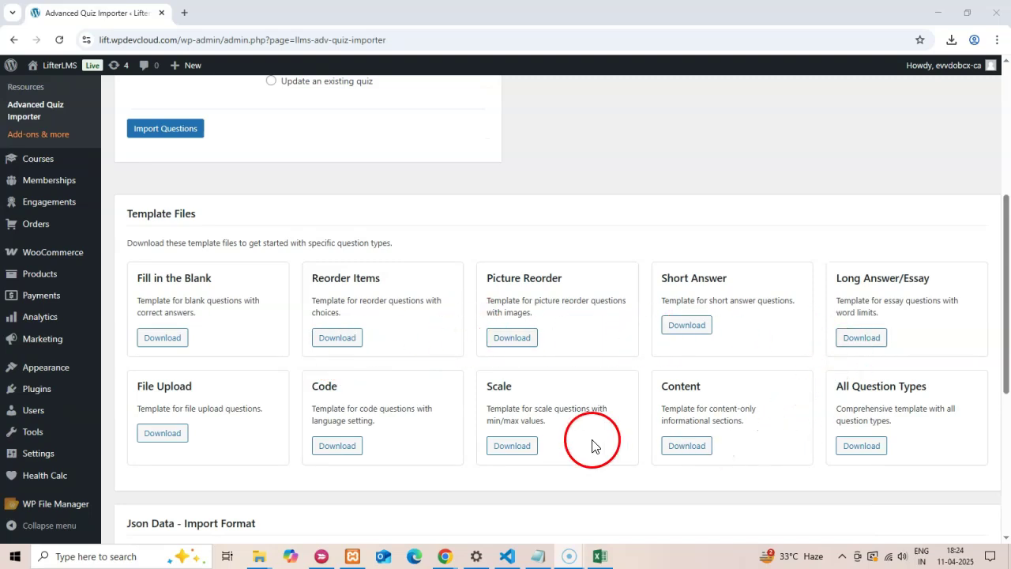
# - Download the Fill in the Blank template from the quiz importer, open blank_template (14).csv in Excel and select the quiz title value
pyautogui.moveTo(687, 324); pyautogui.dragTo(734, 327)
pyautogui.click(776, 335)
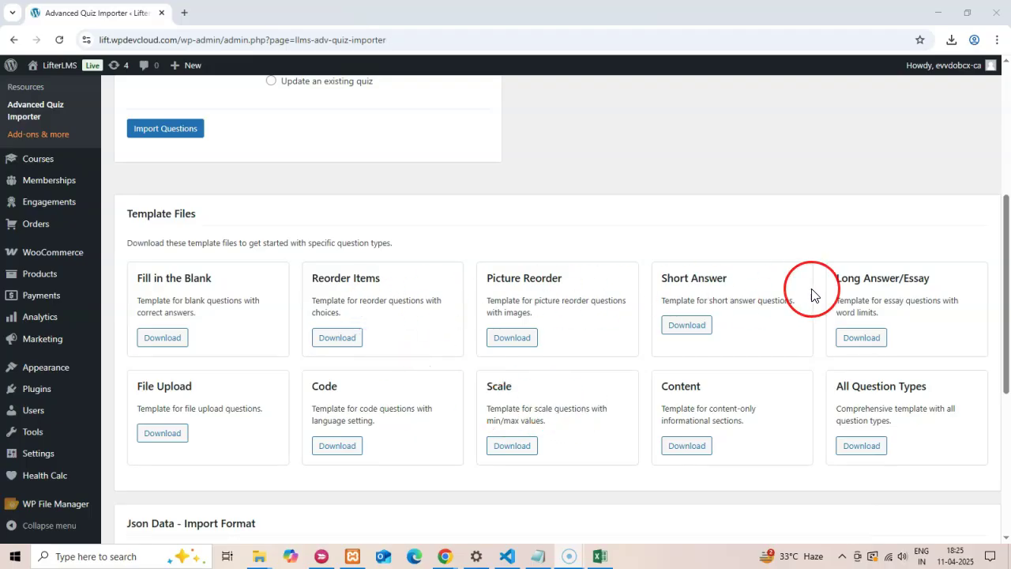
pyautogui.click(165, 339)
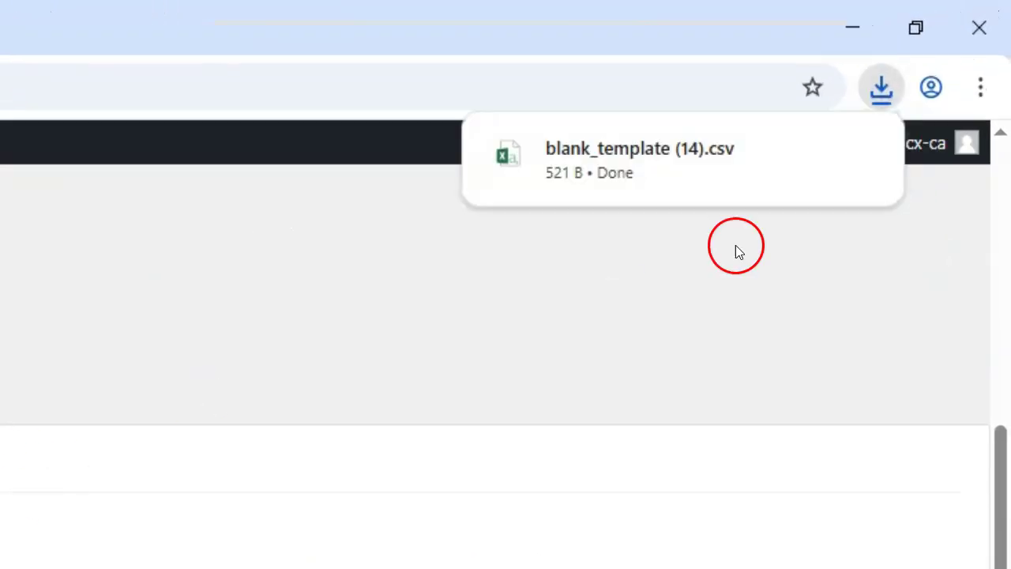
pyautogui.click(639, 167)
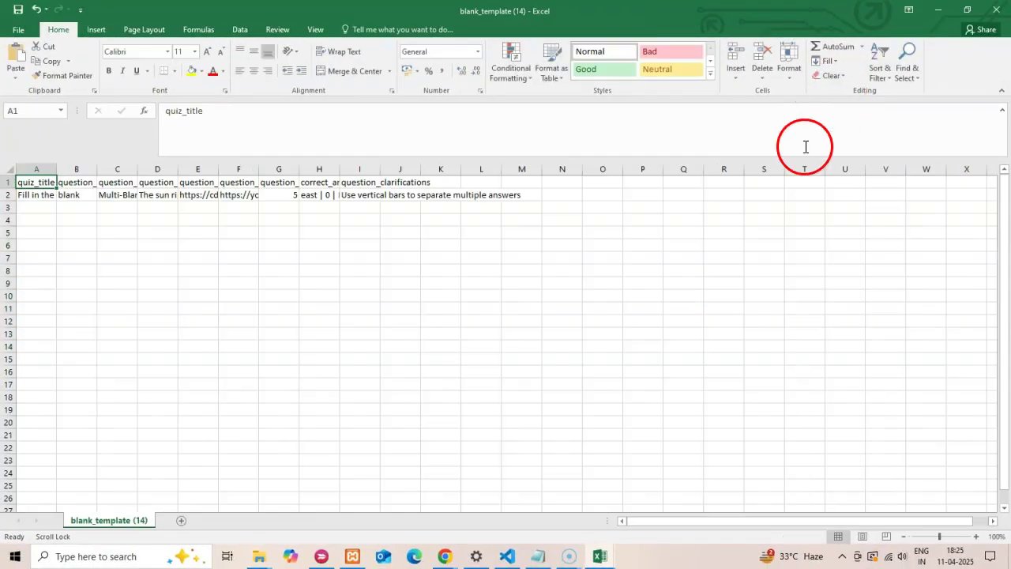
pyautogui.click(140, 282)
pyautogui.click(45, 195)
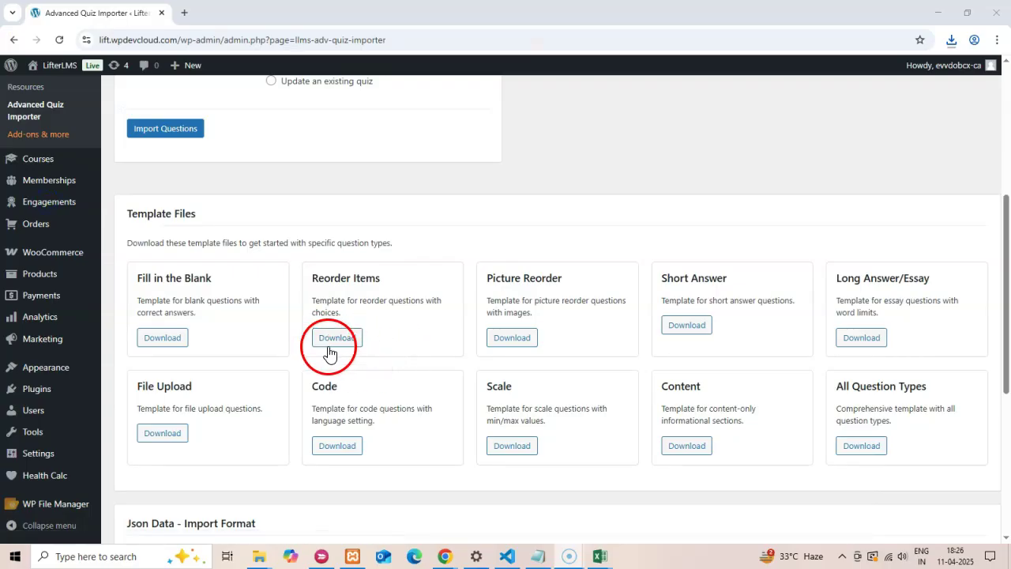
pyautogui.click(331, 350)
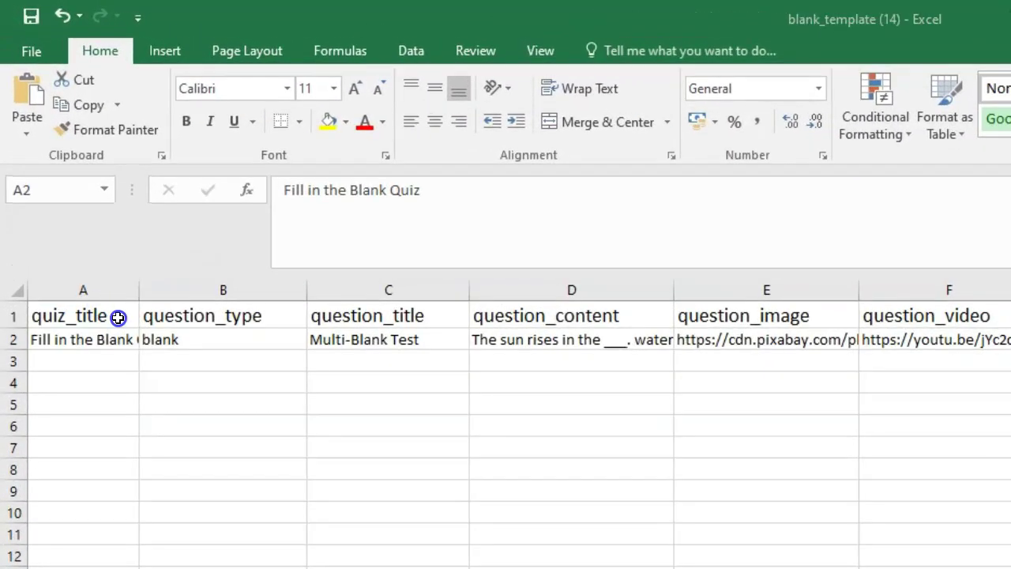
# - Go through the template's header cells one by one, from quiz_title in A1 to question_clarifications in I1, to review the columns
pyautogui.moveTo(118, 317); pyautogui.dragTo(118, 318)
pyautogui.click(577, 510)
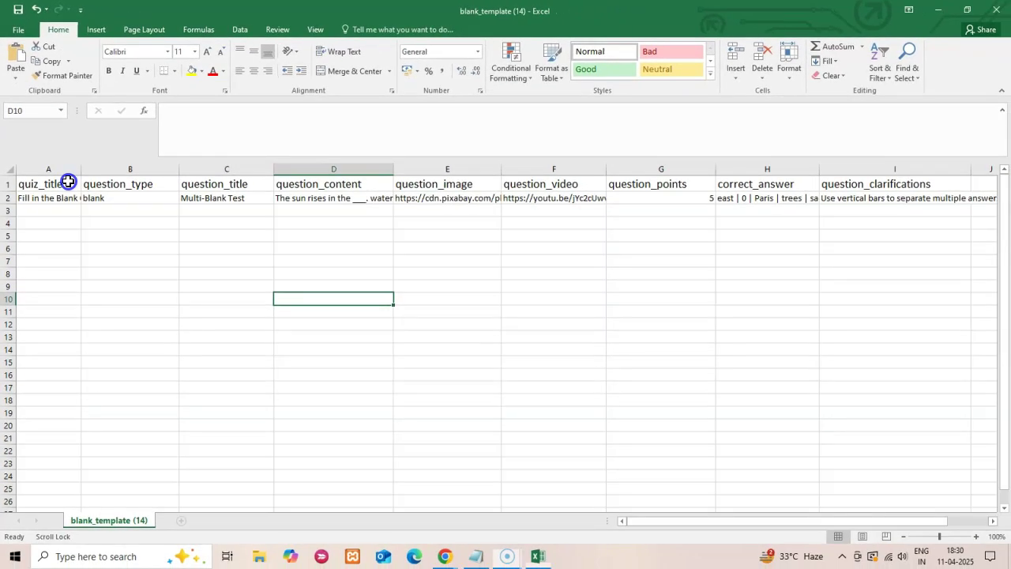
pyautogui.click(118, 311)
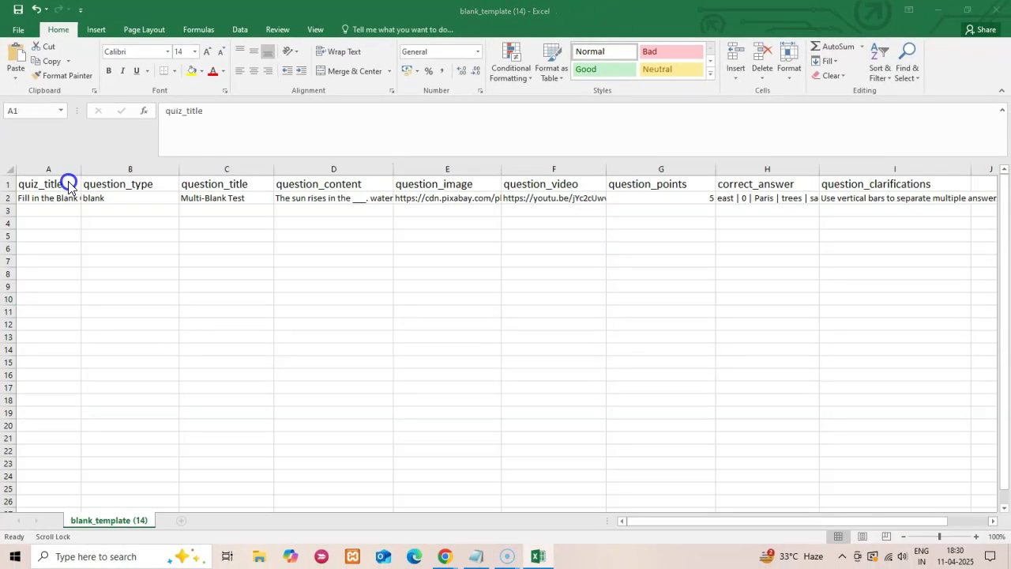
pyautogui.press('Right')
pyautogui.press('Right')
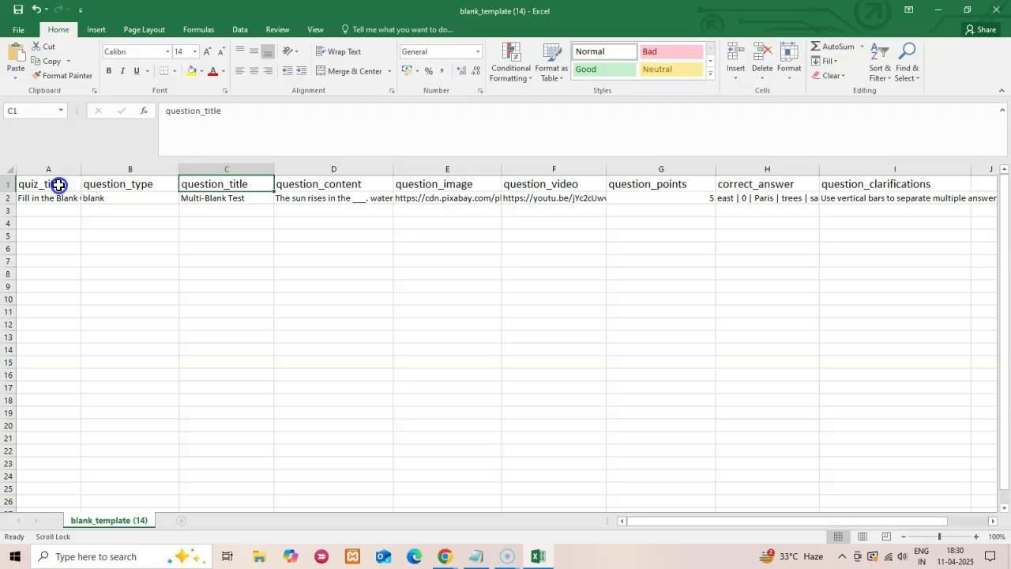
pyautogui.press('Right')
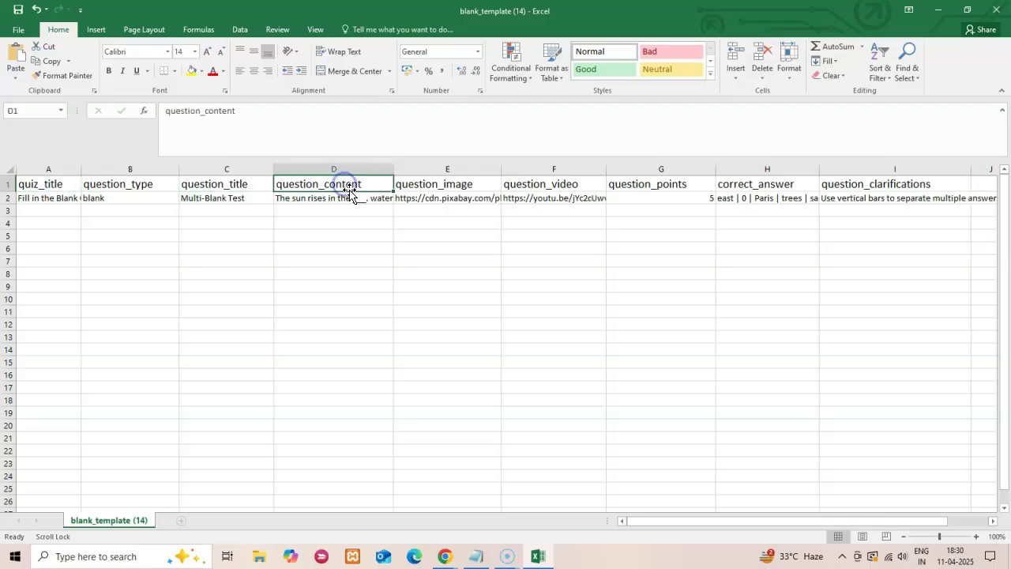
pyautogui.click(424, 185)
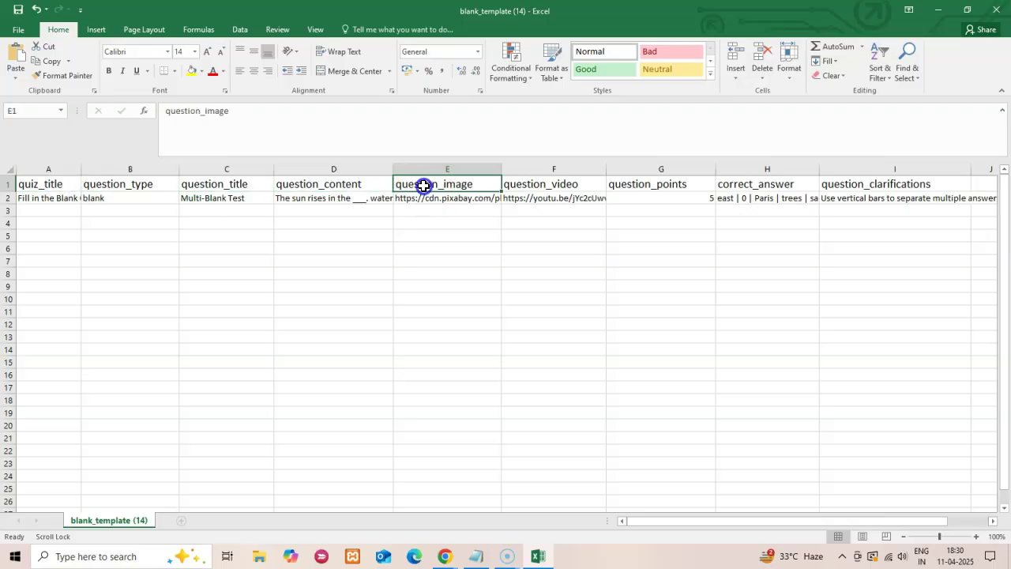
pyautogui.click(568, 185)
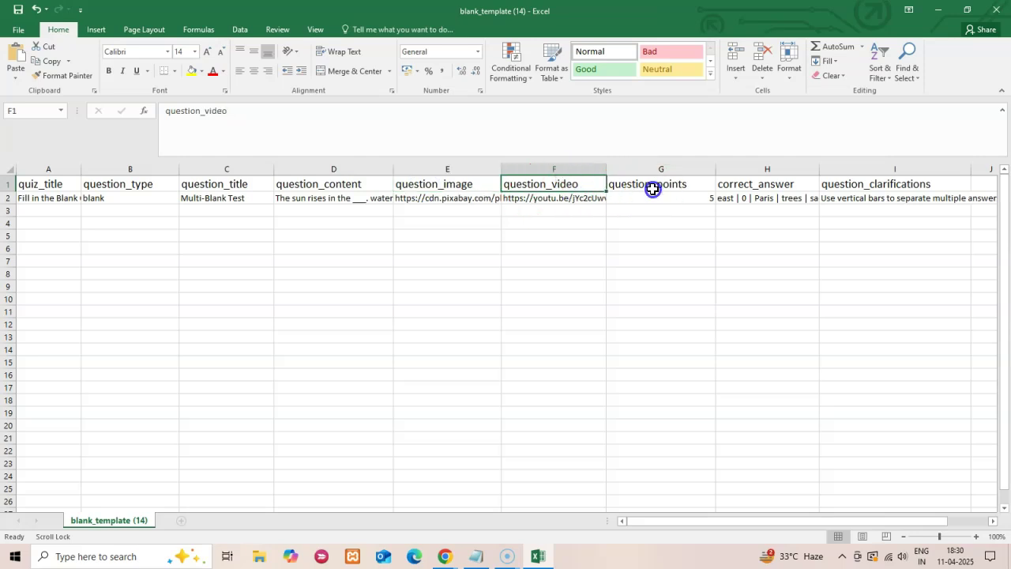
pyautogui.click(652, 190)
pyautogui.click(758, 187)
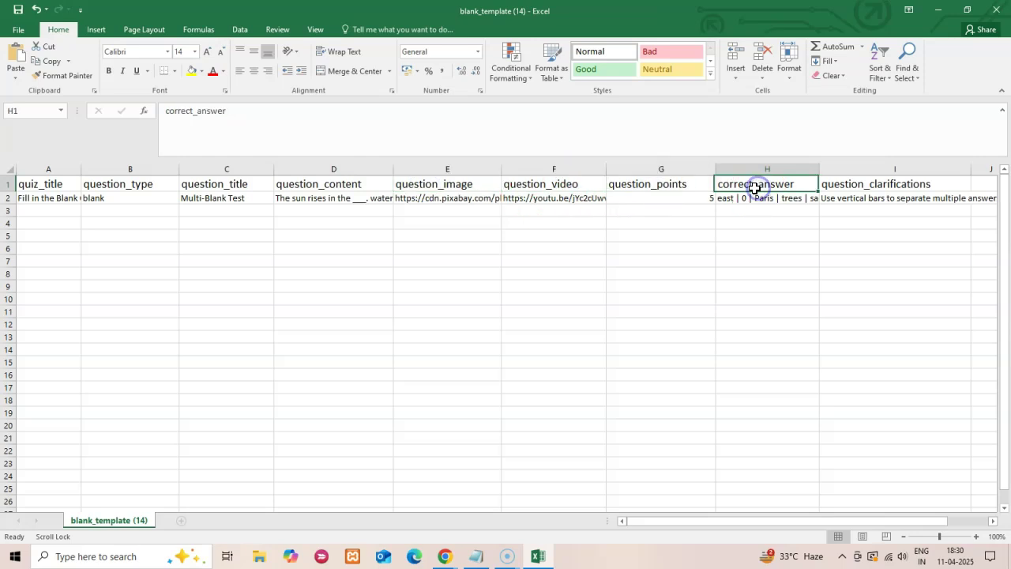
pyautogui.click(892, 188)
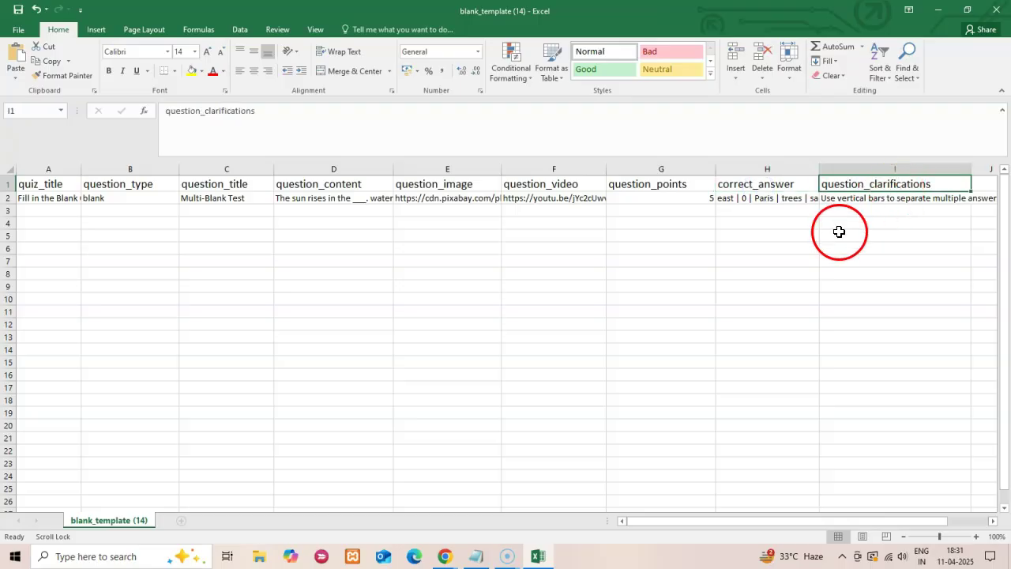
# - Examine the sample fill-in-the-blank question in row 2 and select its correct_answer value in H2 to review the answers' separator format
pyautogui.click(227, 236)
pyautogui.moveTo(68, 190); pyautogui.dragTo(794, 282)
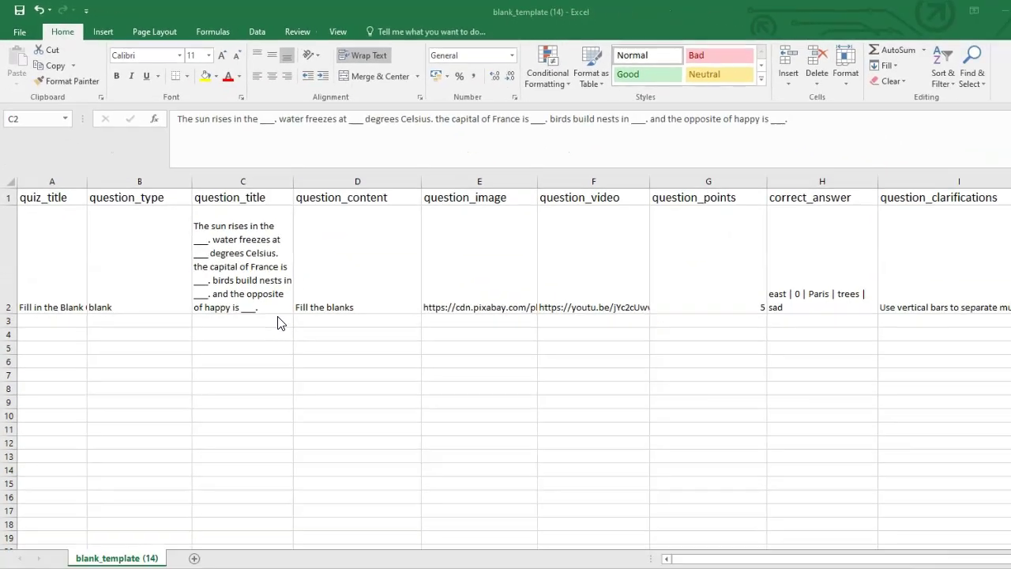
pyautogui.click(745, 289)
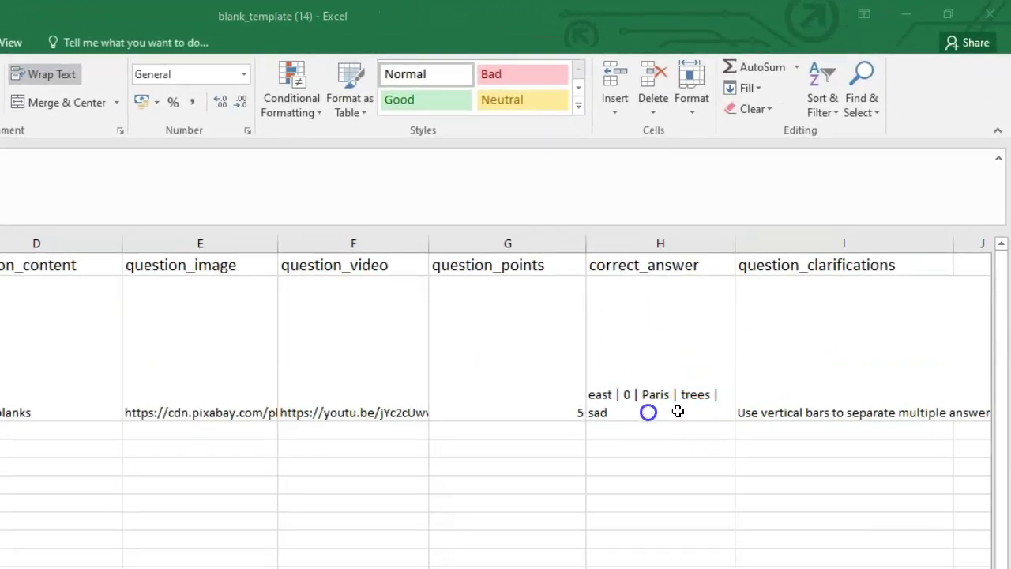
pyautogui.click(680, 410)
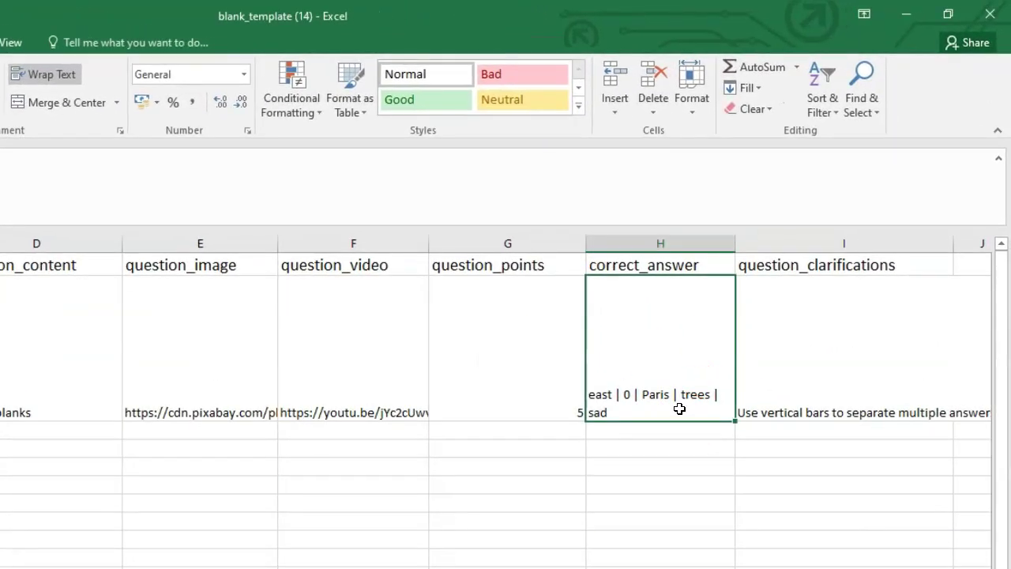